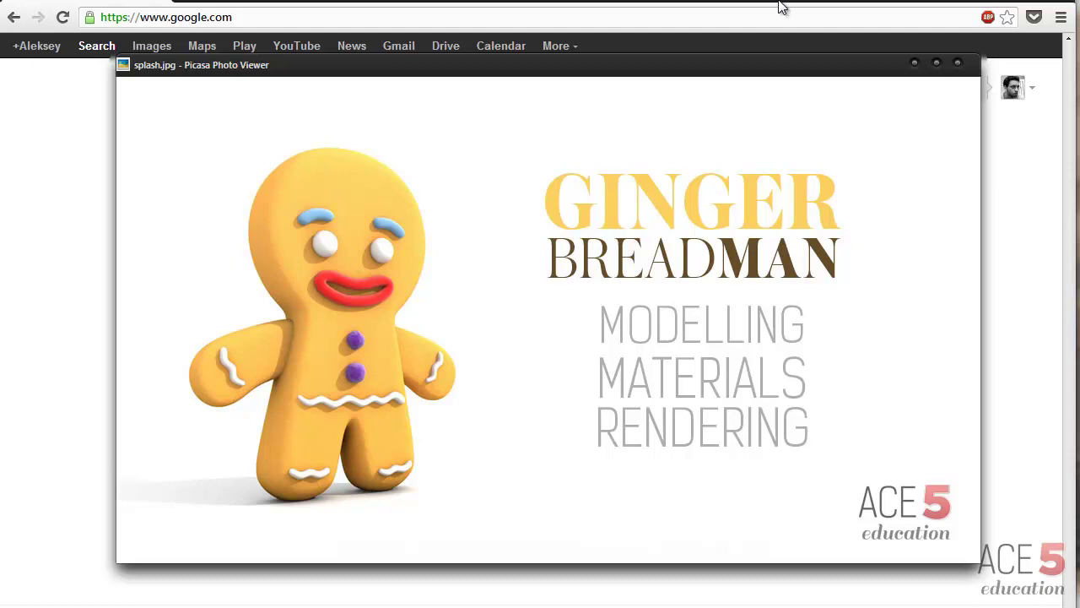
Bring the gingerbread man folder into view and look at the xmas-icon-set.png reference image.
{"action": "left_click_drag", "start_coordinate": [768, 61], "coordinate": [756, 50]}
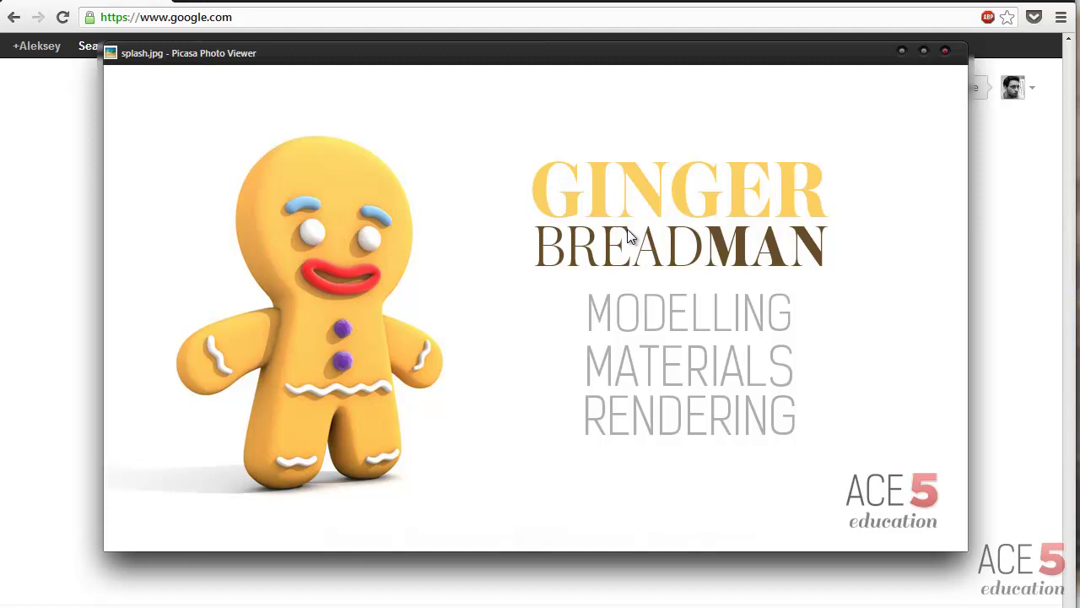
{"action": "left_click_drag", "start_coordinate": [1079, 193], "coordinate": [176, 158]}
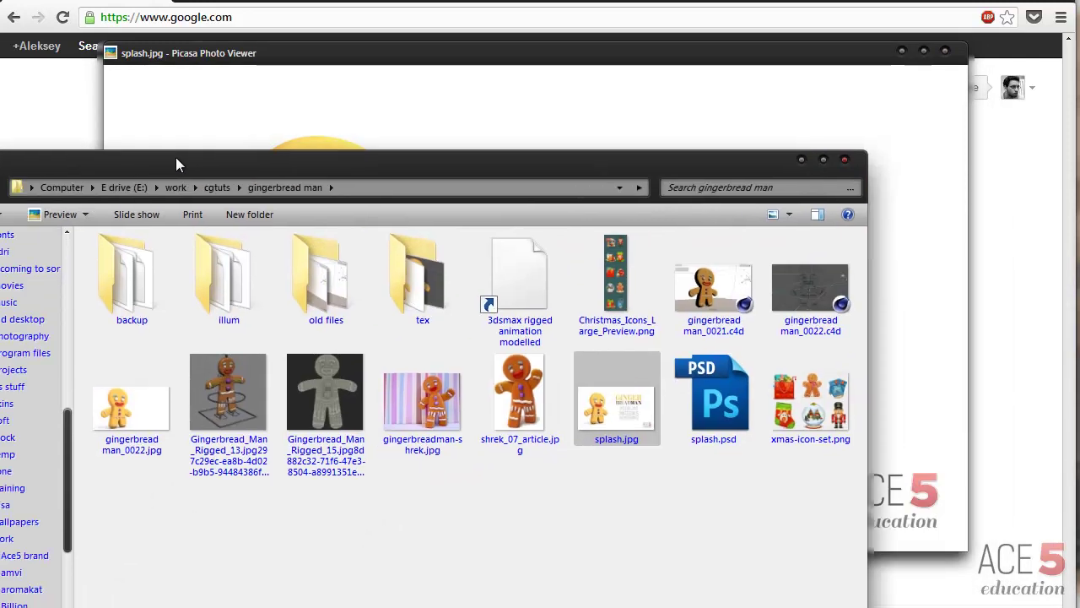
{"action": "key", "text": "Right"}
{"action": "key", "text": "Right"}
{"action": "key", "text": "Return"}
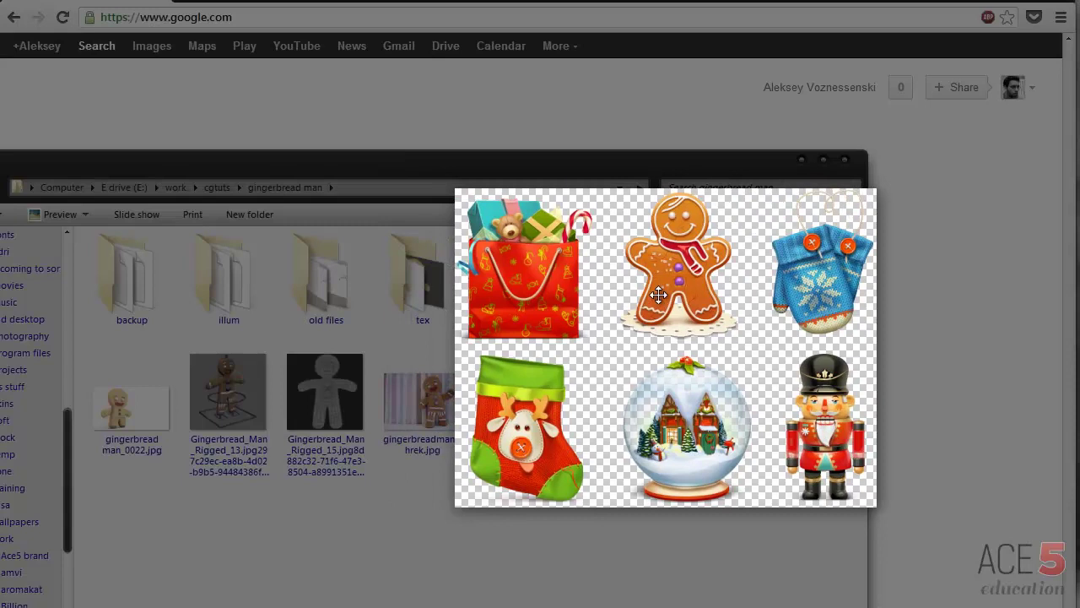
{"action": "key", "text": "Escape"}
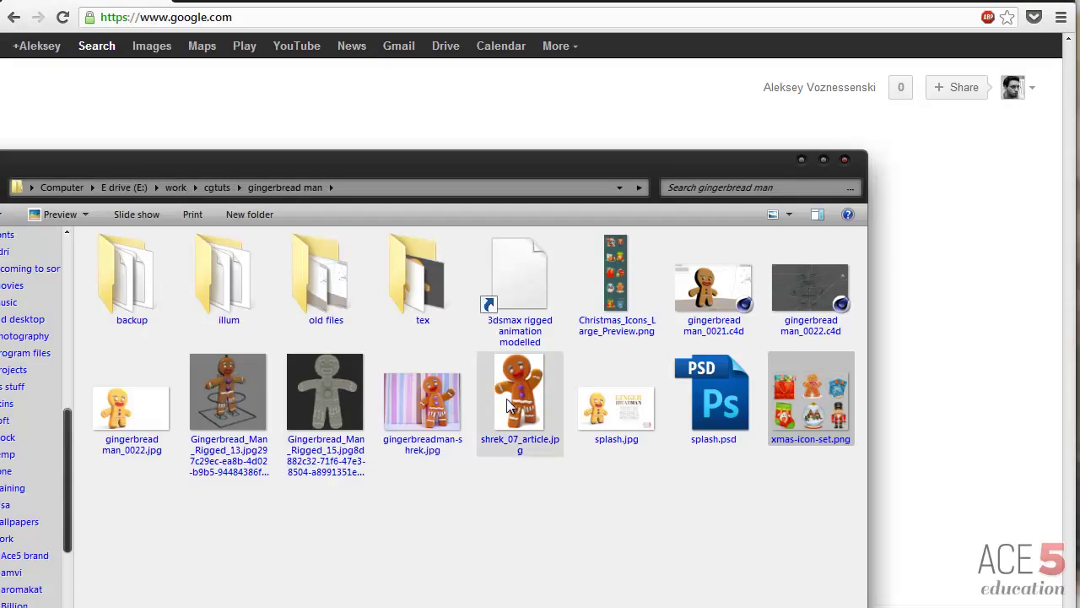
View the reference pictures shrek_07_article.jpg and gingerbreadman-shrek.jpg, and reopen splash.jpg.
{"action": "double_click", "coordinate": [507, 398]}
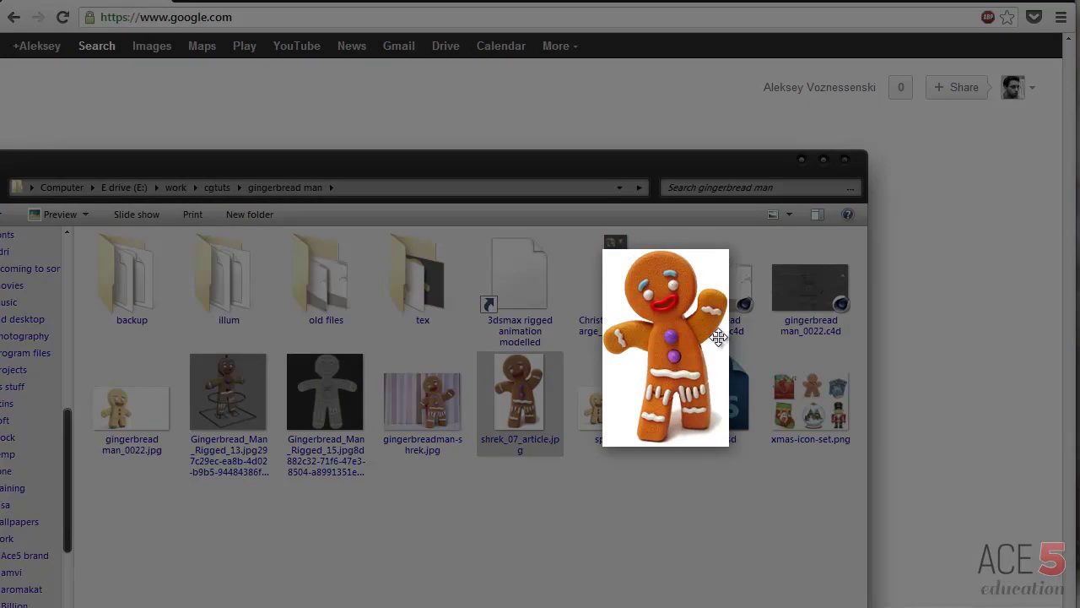
{"action": "left_click", "coordinate": [770, 161]}
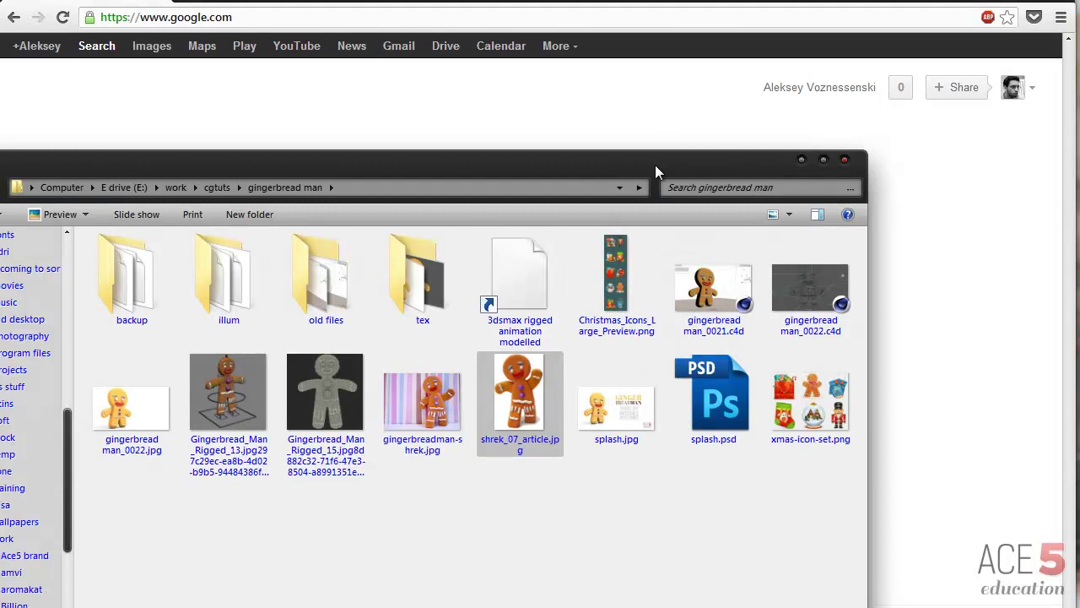
{"action": "left_click_drag", "start_coordinate": [655, 164], "coordinate": [843, 124]}
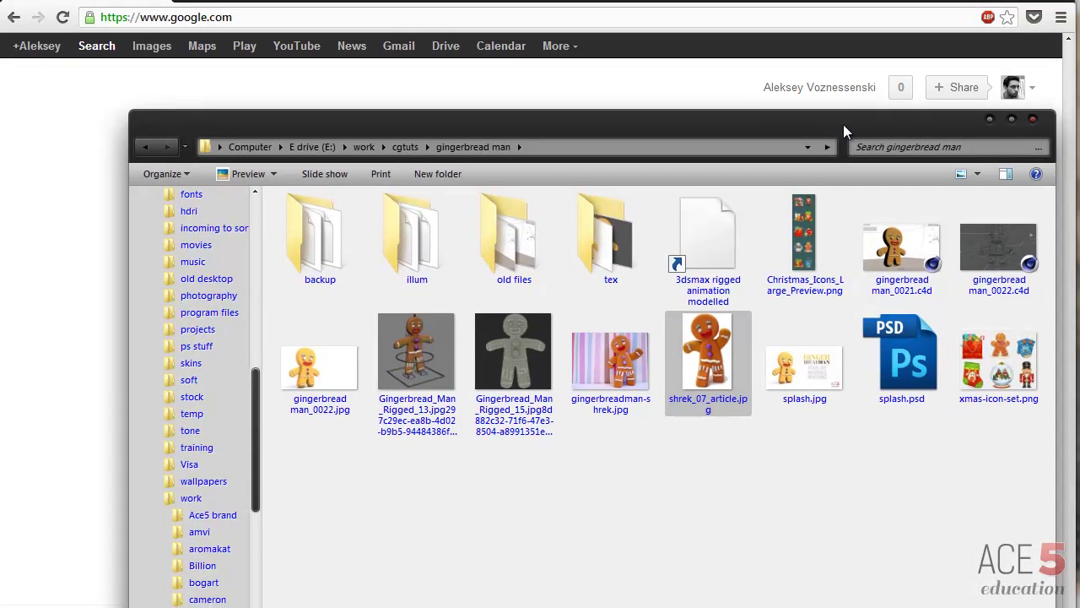
{"action": "double_click", "coordinate": [609, 362]}
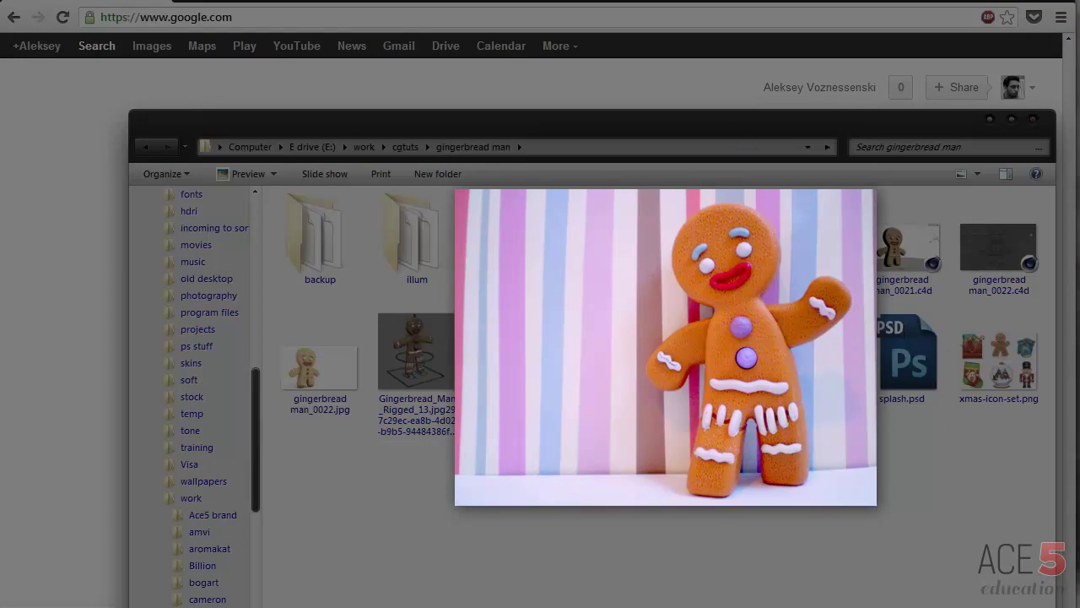
{"action": "key", "text": "Escape"}
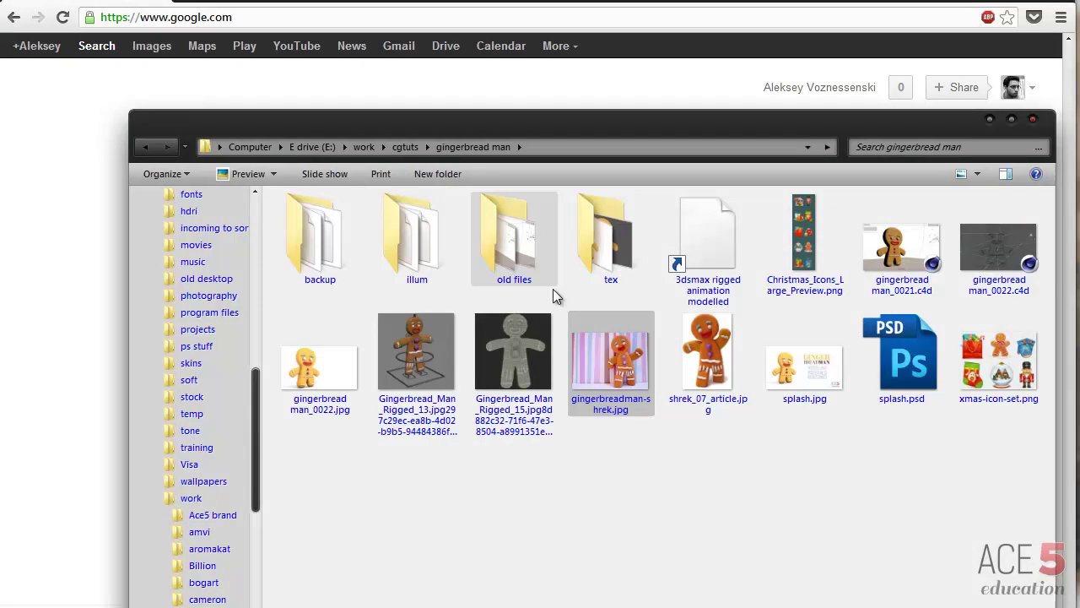
{"action": "double_click", "coordinate": [769, 346]}
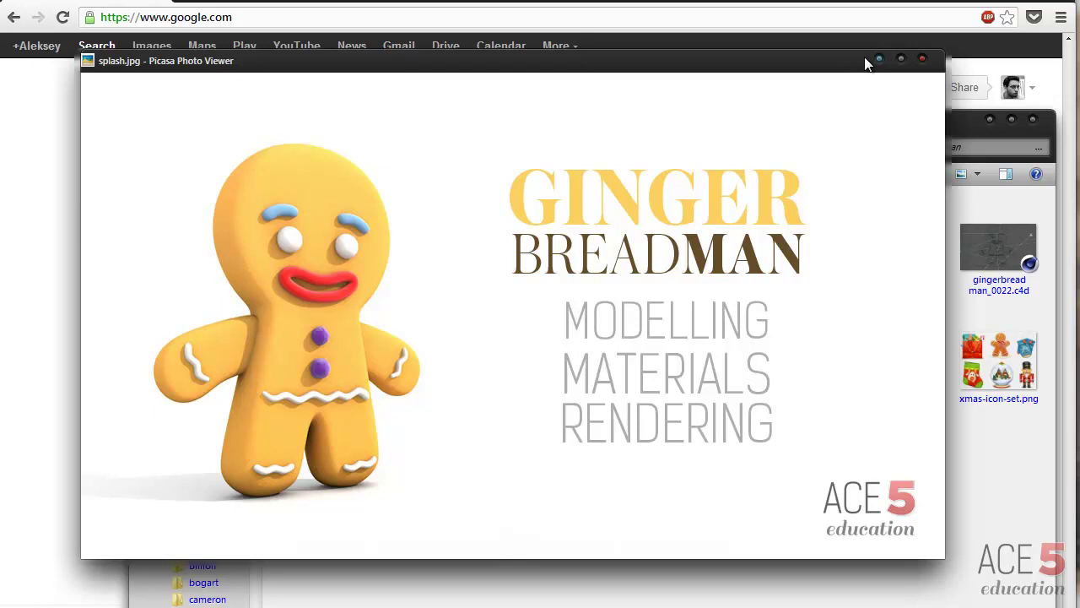
Switch to Cinema 4D and add a Disc primitive at the origin for the head.
{"action": "mouse_move", "coordinate": [672, 190]}
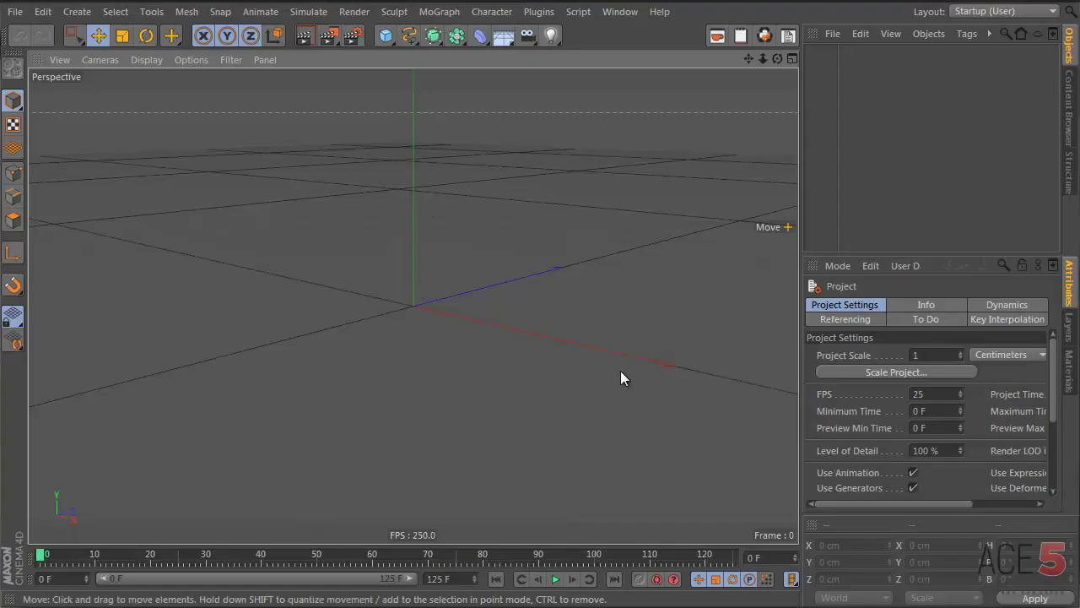
{"action": "left_click", "coordinate": [385, 36]}
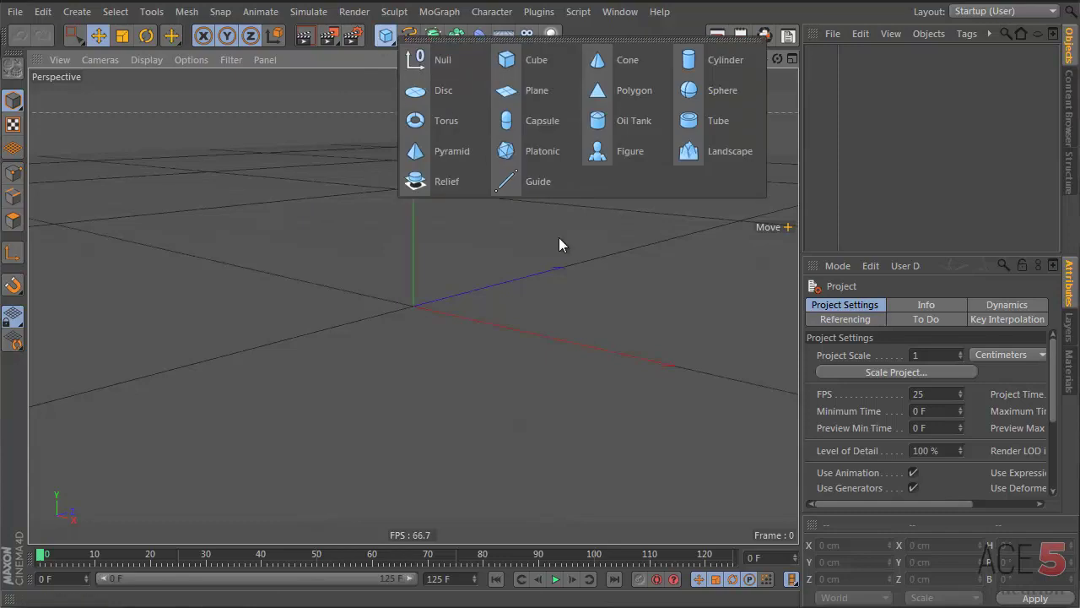
{"action": "left_click", "coordinate": [442, 91]}
{"action": "left_click_drag", "start_coordinate": [405, 310], "coordinate": [408, 489], "text": "alt"}
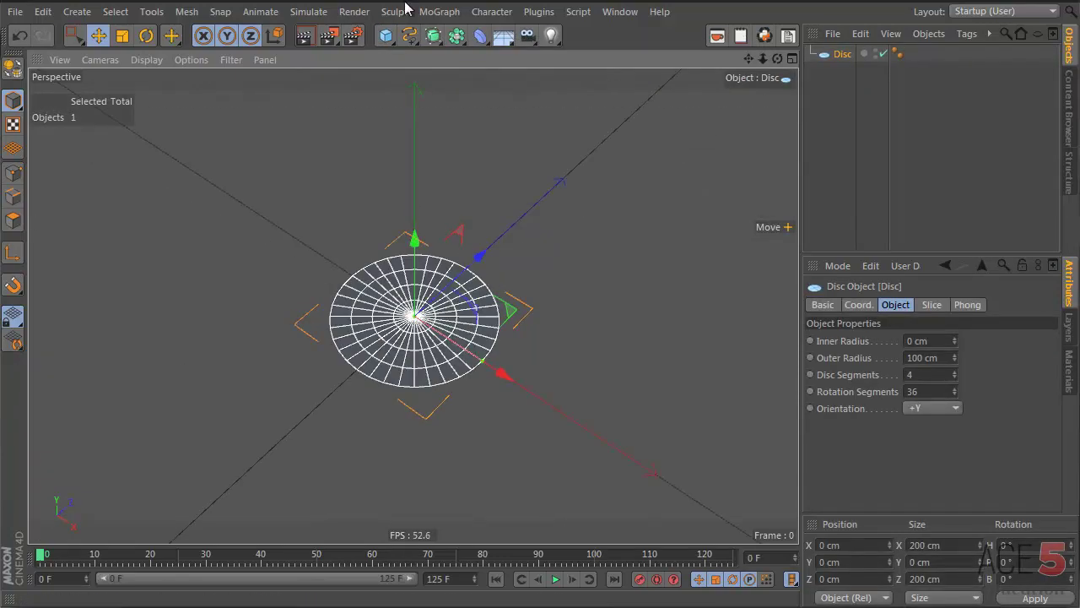
Add a Plane primitive with 1 width segment and 1 height segment.
{"action": "left_click", "coordinate": [385, 35]}
{"action": "left_click", "coordinate": [521, 95]}
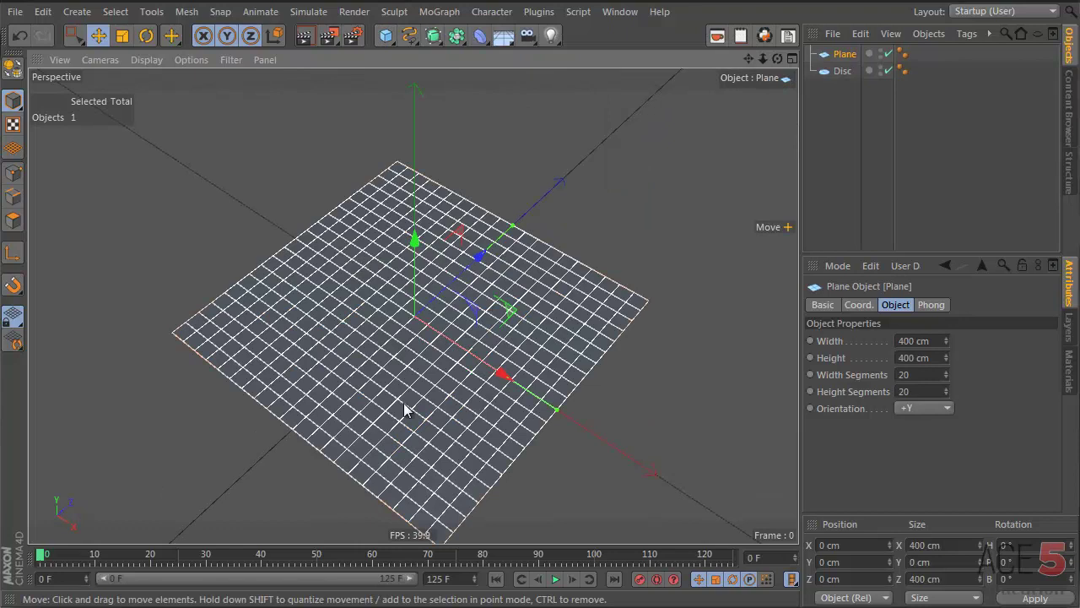
{"action": "left_click", "coordinate": [922, 374]}
{"action": "left_click", "coordinate": [923, 389]}
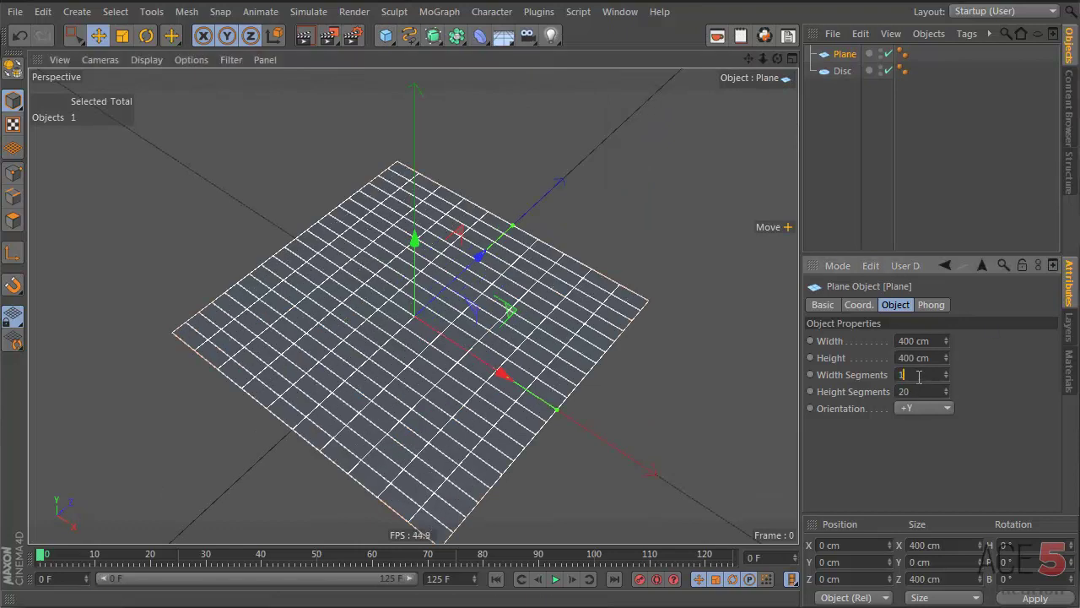
{"action": "left_click", "coordinate": [912, 405]}
{"action": "double_click", "coordinate": [911, 392]}
{"action": "type", "text": "1"}
{"action": "key", "text": "Return"}
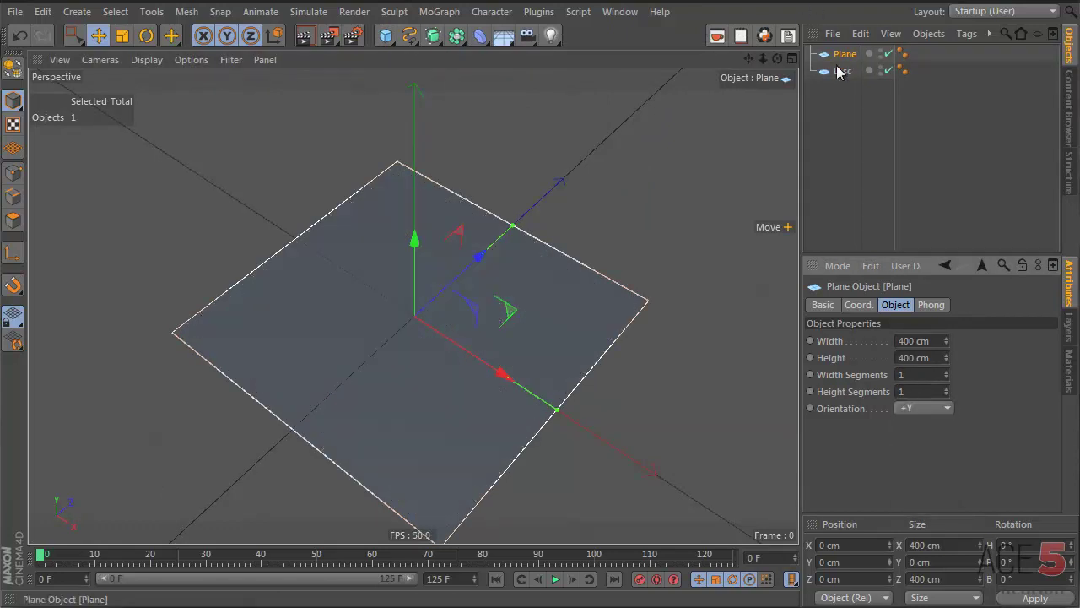
Move the disc along Z clear of the plane's centre and scale the plane uniformly to about 205 cm.
{"action": "left_click", "coordinate": [842, 71]}
{"action": "left_click_drag", "start_coordinate": [482, 253], "coordinate": [599, 164]}
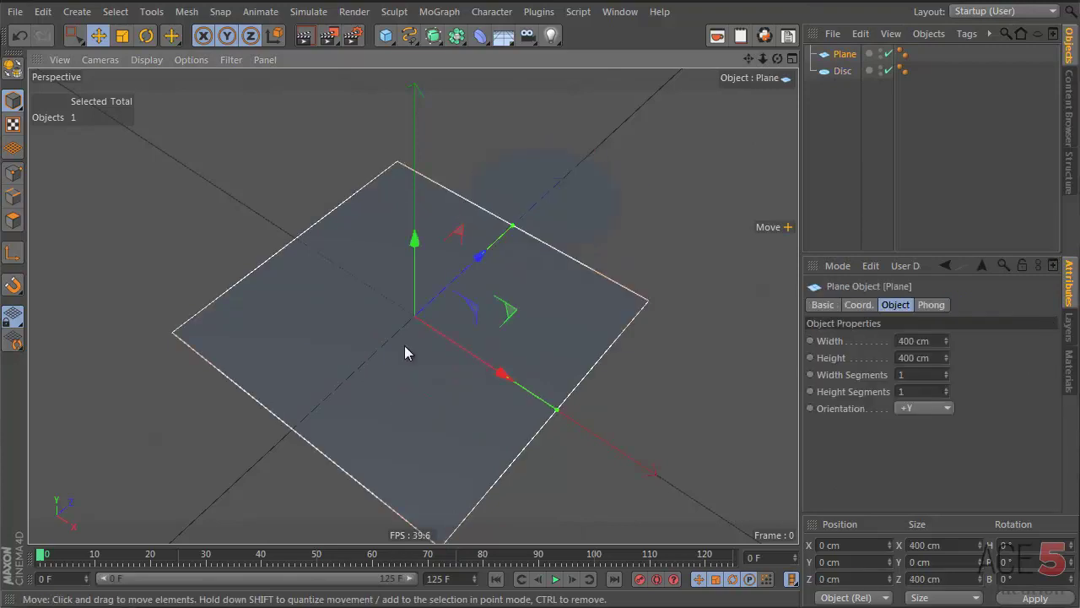
{"action": "key", "text": "t"}
{"action": "left_click_drag", "start_coordinate": [634, 306], "coordinate": [273, 357]}
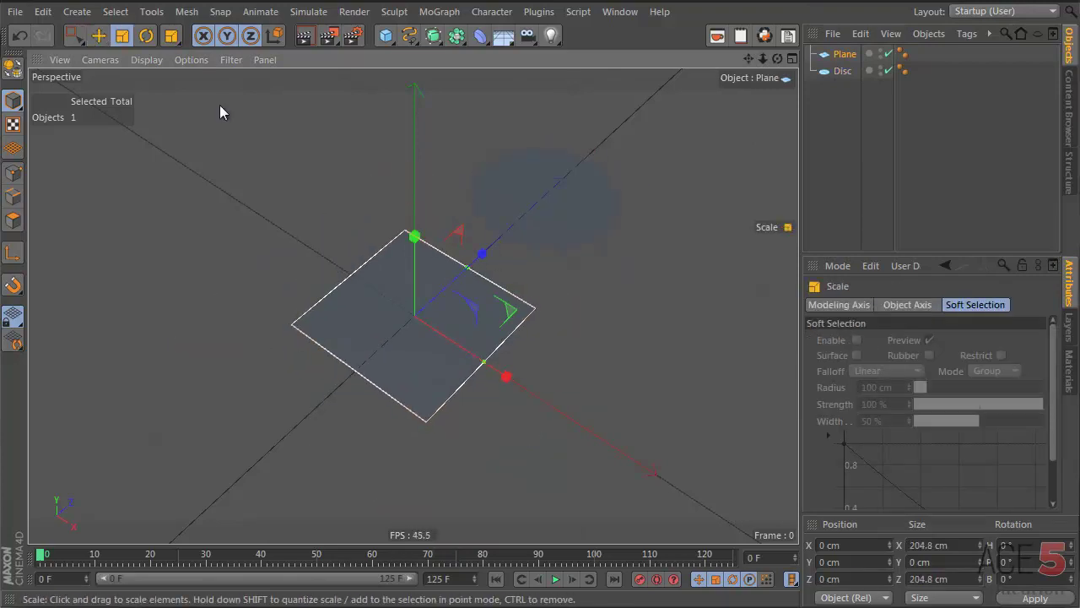
Set the perspective view's display mode to Gouraud Shading (Lines).
{"action": "left_click", "coordinate": [149, 60]}
{"action": "mouse_move", "coordinate": [149, 63]}
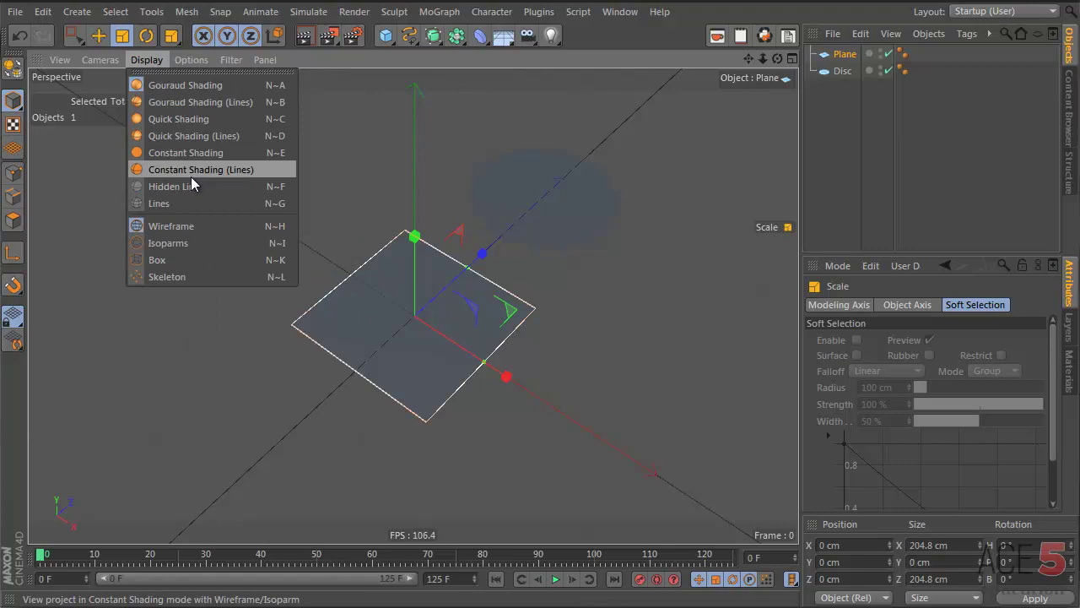
{"action": "left_click", "coordinate": [225, 103]}
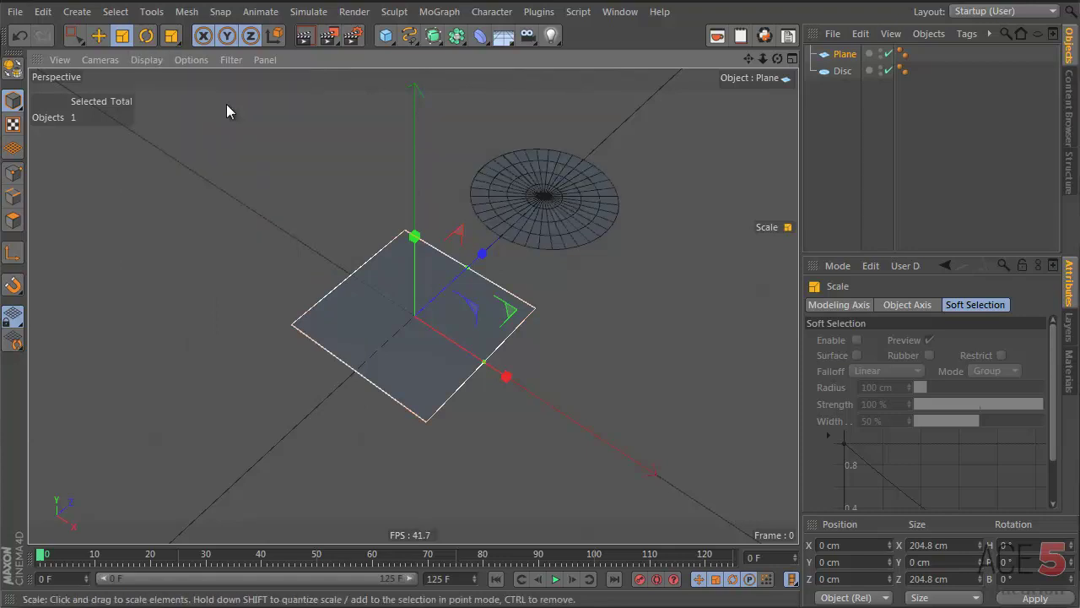
Scale the plane uniformly to about 223 cm and make it editable.
{"action": "left_click_drag", "start_coordinate": [411, 305], "coordinate": [515, 383]}
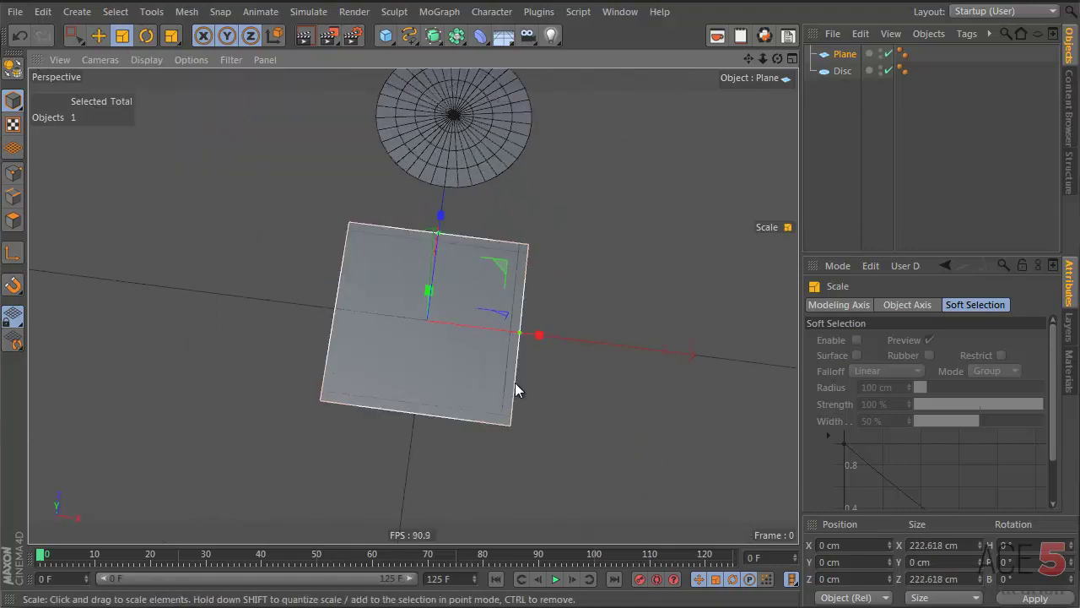
{"action": "middle_click_drag", "start_coordinate": [453, 243], "coordinate": [454, 318], "text": "alt"}
{"action": "key", "text": "e"}
{"action": "left_click", "coordinate": [13, 173]}
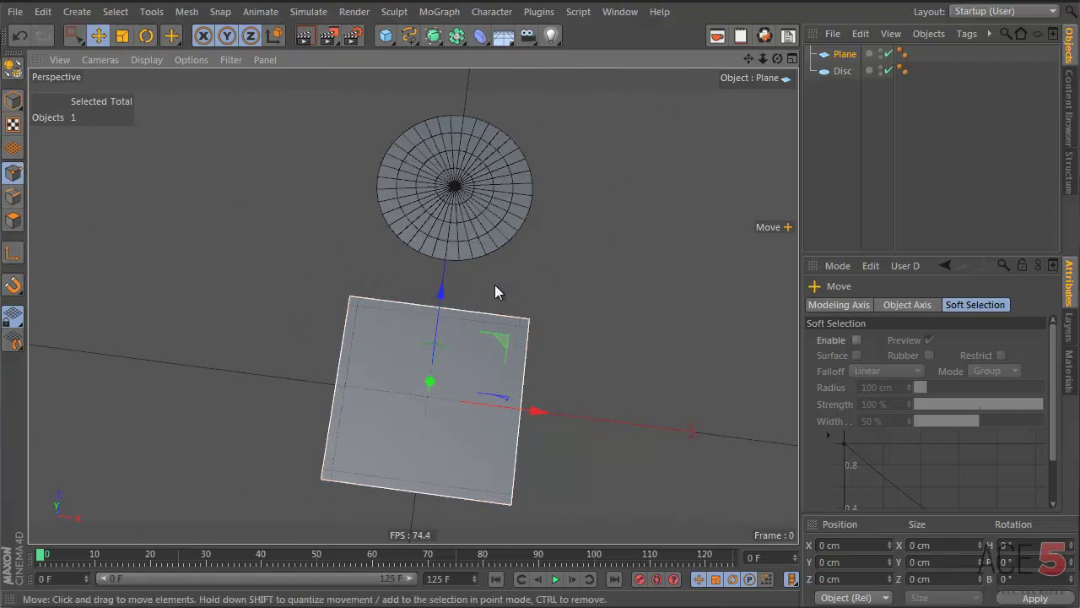
{"action": "key", "text": "c"}
Move the whole plane along Z to about 102 cm so its upper edge overlaps the disc.
{"action": "left_click", "coordinate": [437, 281]}
{"action": "key", "text": "Return"}
{"action": "left_click_drag", "start_coordinate": [438, 292], "coordinate": [443, 219]}
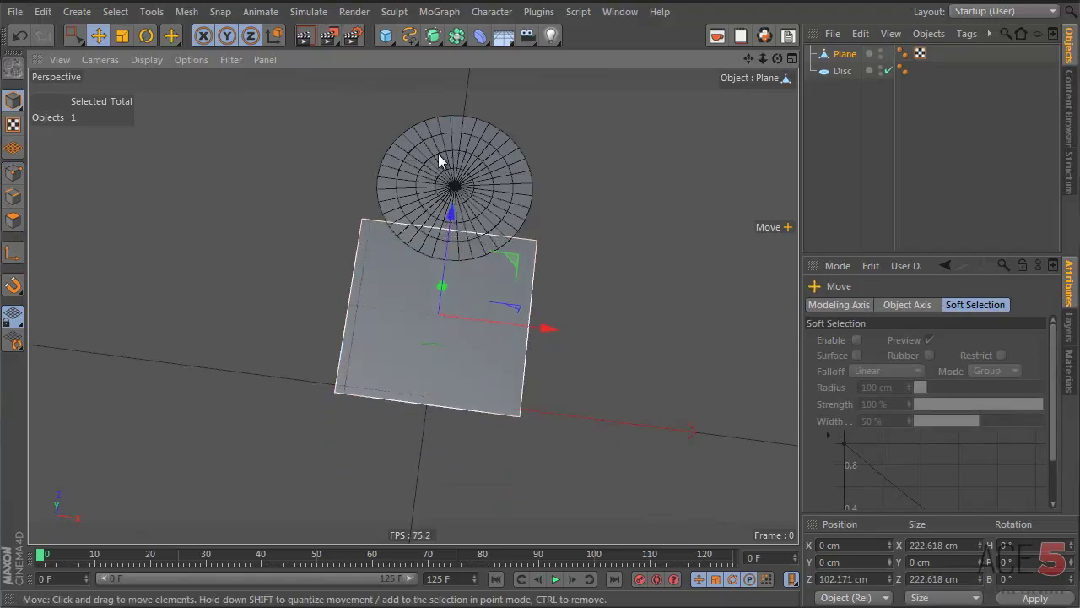
Taper the body plane by scaling its two neck-side points inward along X and its two foot-side points to about 199 cm apart.
{"action": "key", "text": "Return"}
{"action": "left_click_drag", "start_coordinate": [294, 174], "coordinate": [732, 334]}
{"action": "key", "text": "t"}
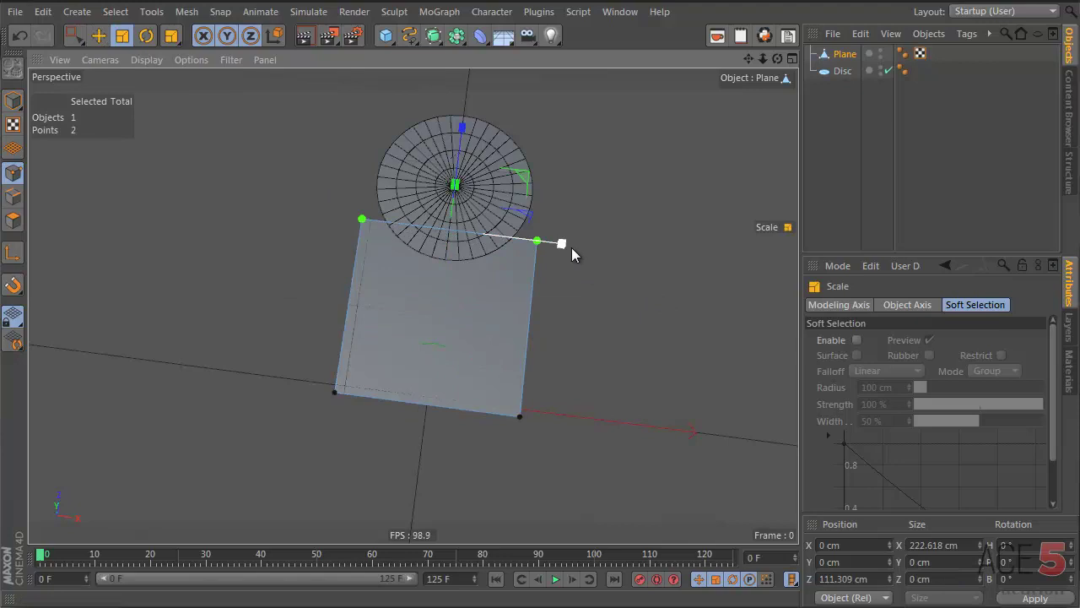
{"action": "left_click_drag", "start_coordinate": [571, 253], "coordinate": [495, 237]}
{"action": "left_click_drag", "start_coordinate": [255, 360], "coordinate": [518, 422]}
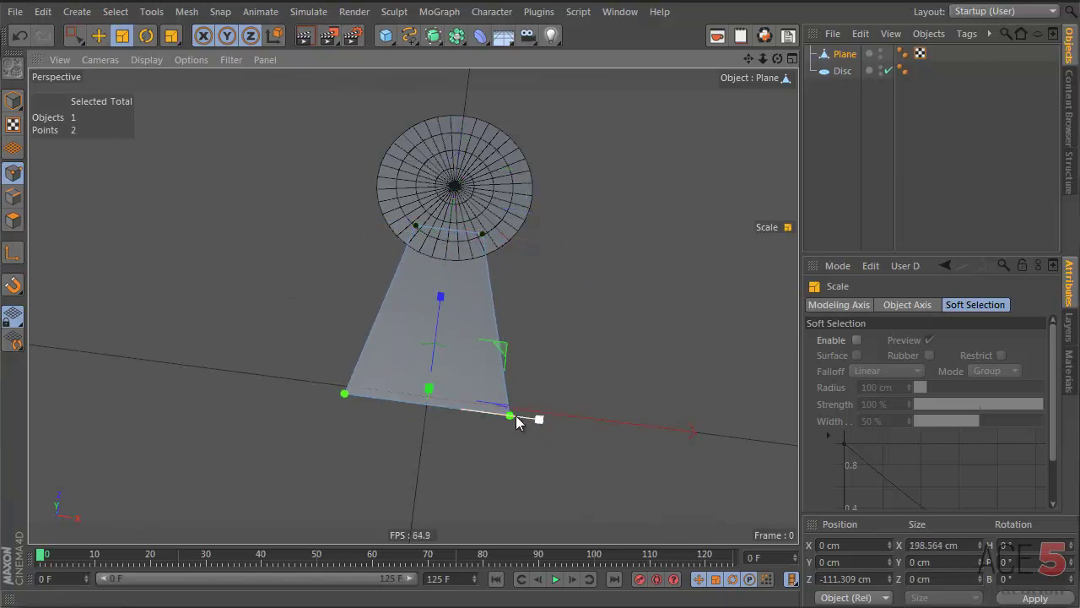
Make Knife loop cuts on the body: one across the middle, one down the centre and one close to each side of it.
{"action": "key", "text": "k"}
{"action": "left_click", "coordinate": [496, 331]}
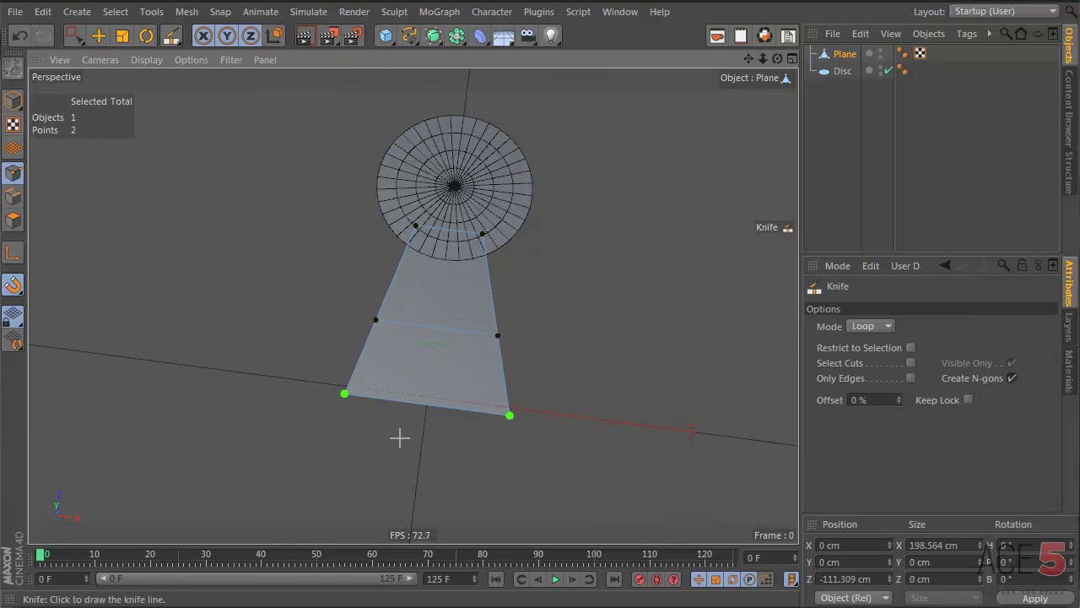
{"action": "left_click", "coordinate": [427, 405]}
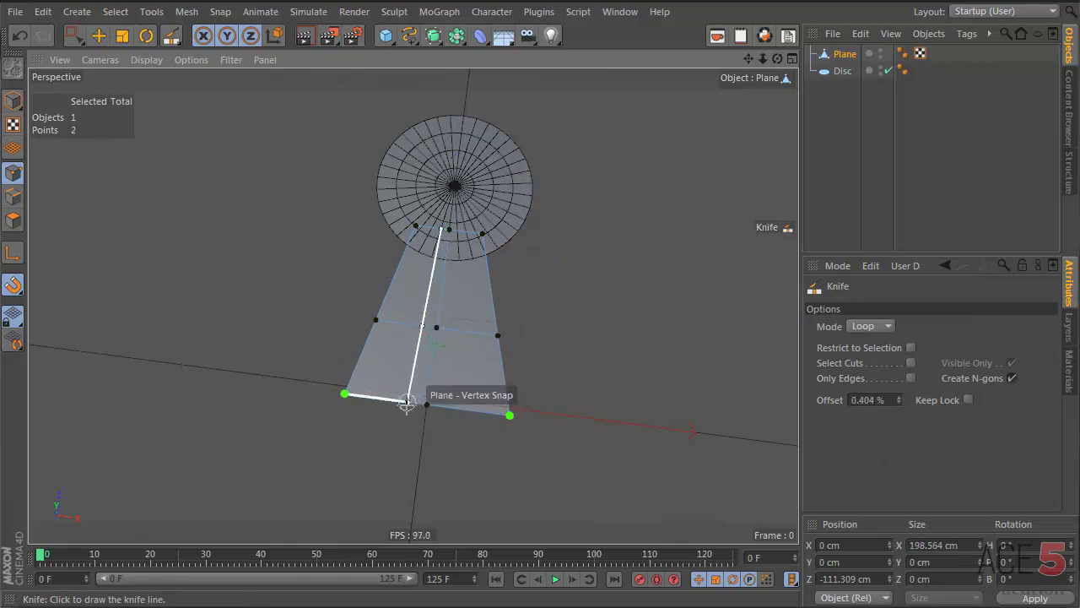
{"action": "left_click", "coordinate": [407, 404]}
{"action": "left_click", "coordinate": [444, 407]}
Move the centre point of the body's bottom edge up along Z to separate the two legs, and return to whole-object editing.
{"action": "key", "text": "e"}
{"action": "left_click", "coordinate": [427, 404]}
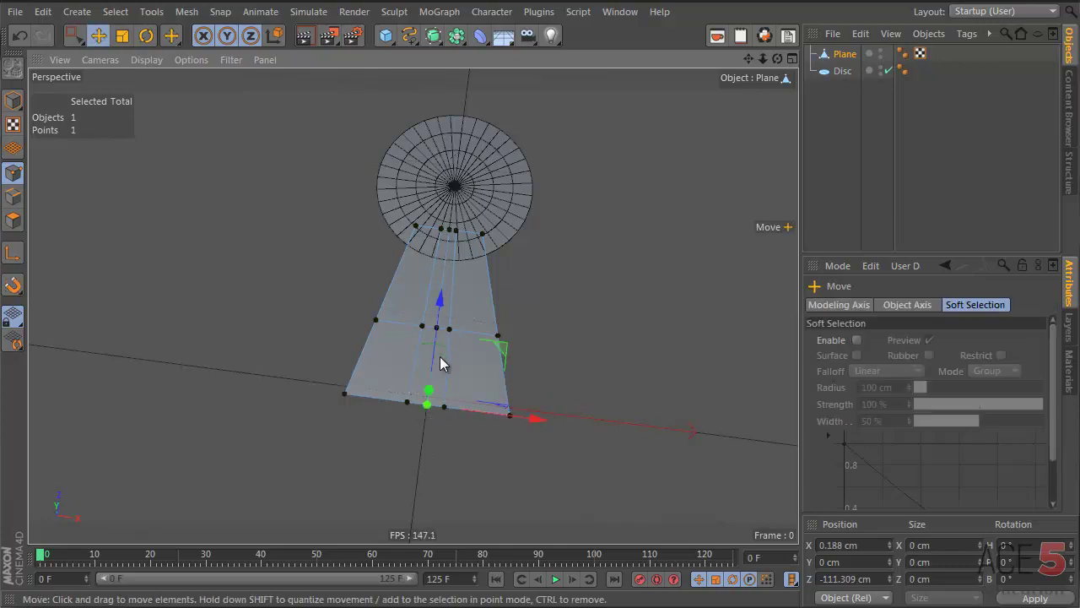
{"action": "left_click_drag", "start_coordinate": [436, 351], "coordinate": [487, 290]}
{"action": "key", "text": "Return"}
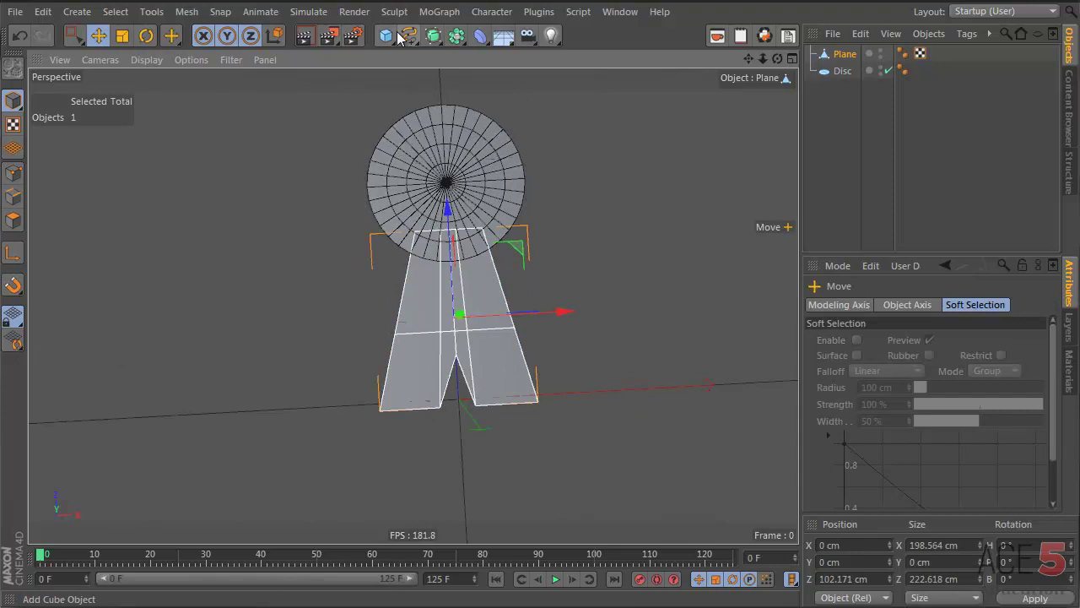
Add a second Plane primitive for the arm with 1 width segment and 1 height segment.
{"action": "left_click_drag", "start_coordinate": [399, 38], "coordinate": [523, 89]}
{"action": "double_click", "coordinate": [924, 375]}
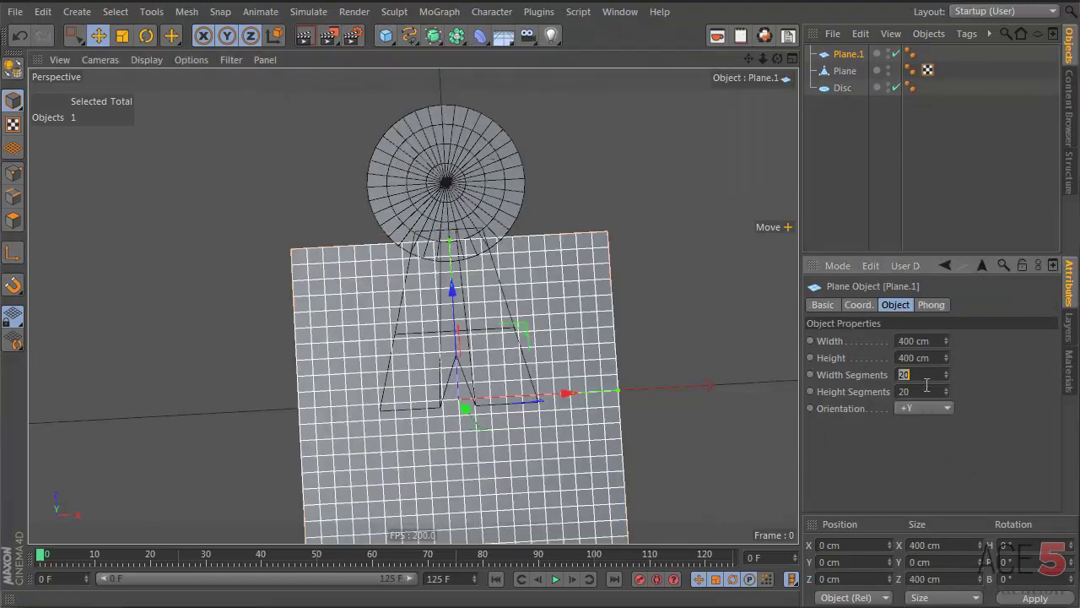
{"action": "type", "text": "1"}
{"action": "key", "text": "Tab"}
{"action": "type", "text": "1"}
{"action": "key", "text": "Return"}
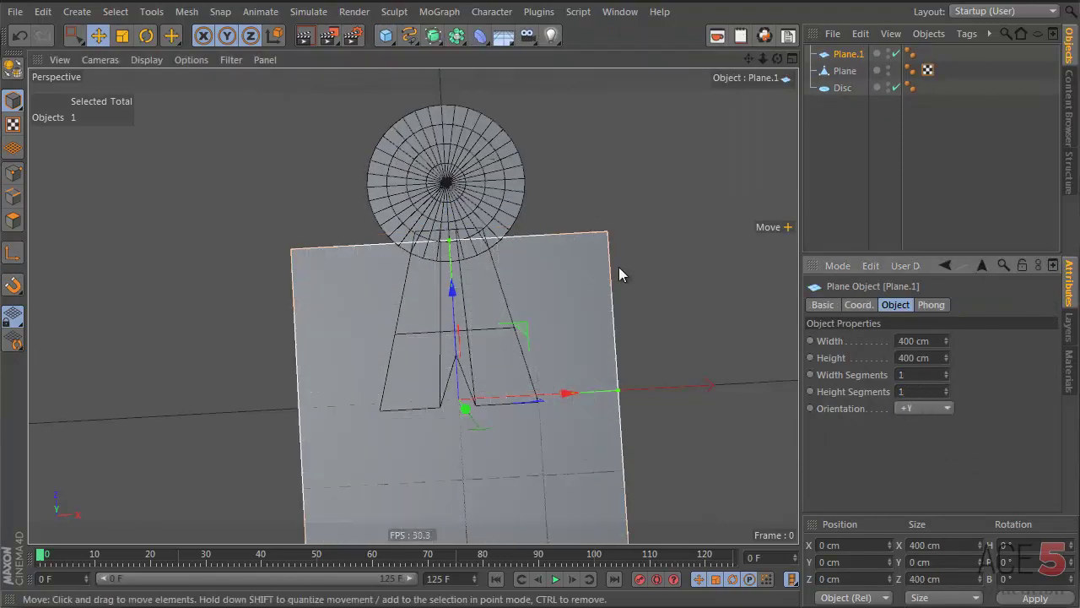
Scale the arm plane to about 143 cm and move it to the body's negative X side at about X -85, Z 129 cm.
{"action": "key", "text": "t"}
{"action": "left_click_drag", "start_coordinate": [617, 270], "coordinate": [238, 429]}
{"action": "key", "text": "e"}
{"action": "left_click_drag", "start_coordinate": [459, 455], "coordinate": [393, 369]}
Make the arm plane editable and scale it to a rectangle of about 112 by 66 cm.
{"action": "key", "text": "t"}
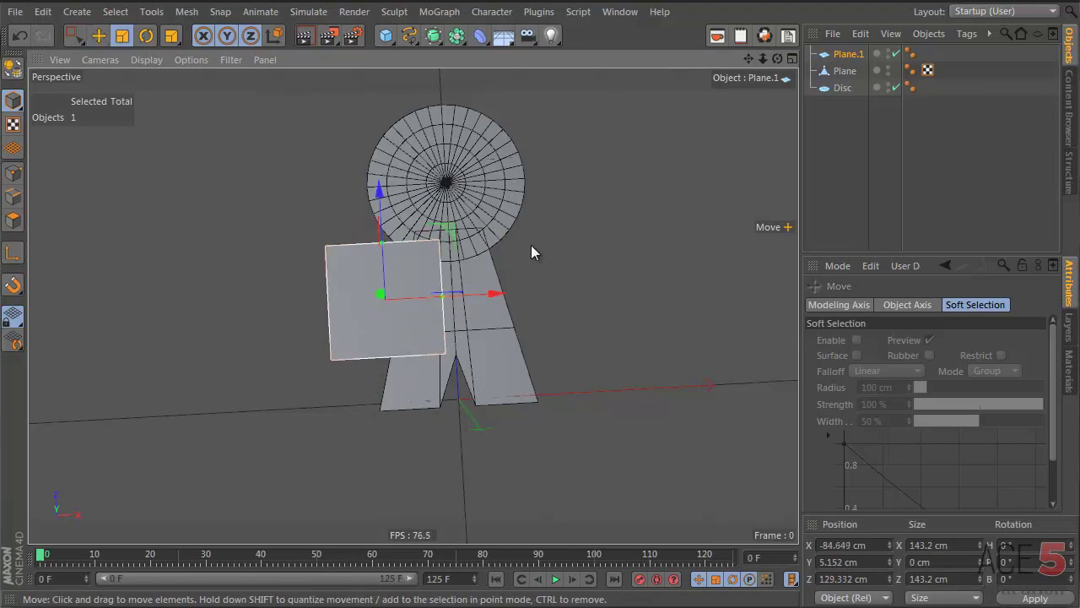
{"action": "key", "text": "t"}
{"action": "left_click_drag", "start_coordinate": [498, 293], "coordinate": [414, 295]}
{"action": "left_click_drag", "start_coordinate": [379, 186], "coordinate": [386, 278]}
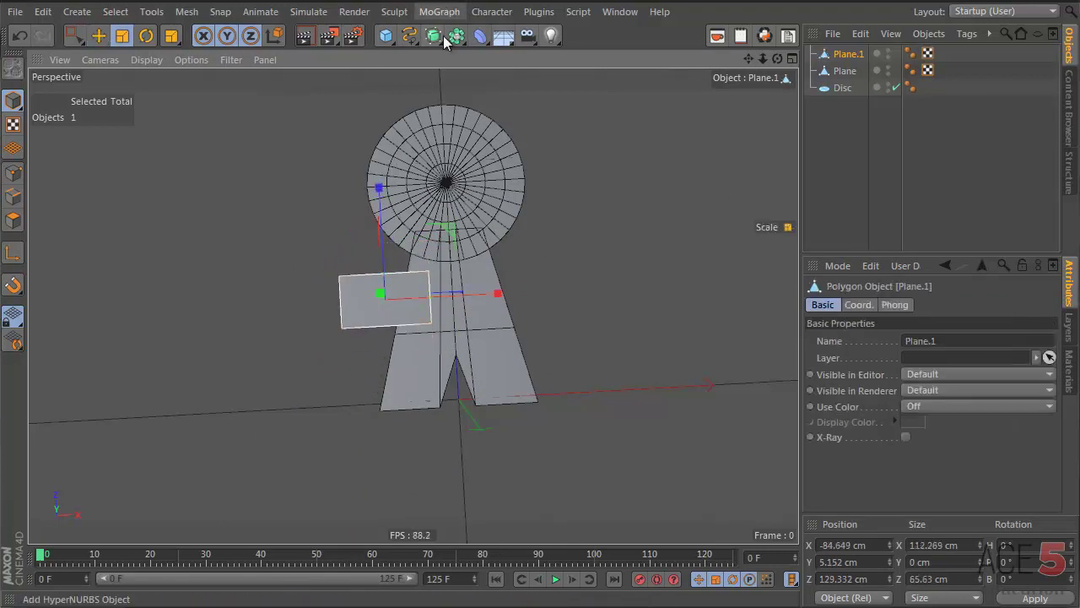
Mirror the arm plane to the other side of the body with a Symmetry object and enter point editing on the arm.
{"action": "left_click_drag", "start_coordinate": [441, 38], "coordinate": [621, 124]}
{"action": "left_click", "coordinate": [854, 64]}
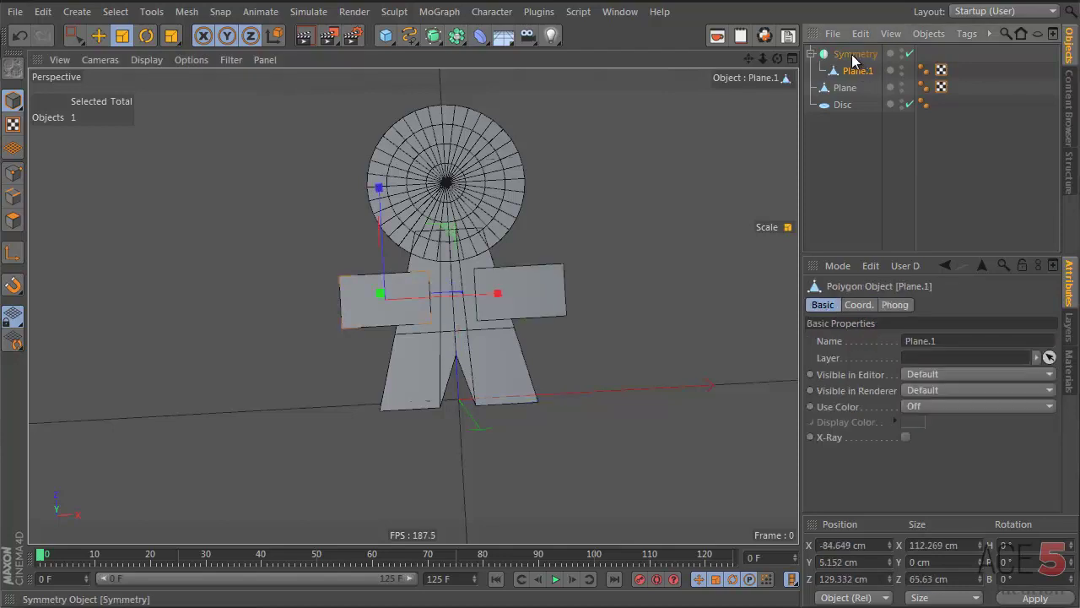
{"action": "left_click", "coordinate": [853, 57]}
{"action": "left_click", "coordinate": [854, 72]}
{"action": "key", "text": "Return"}
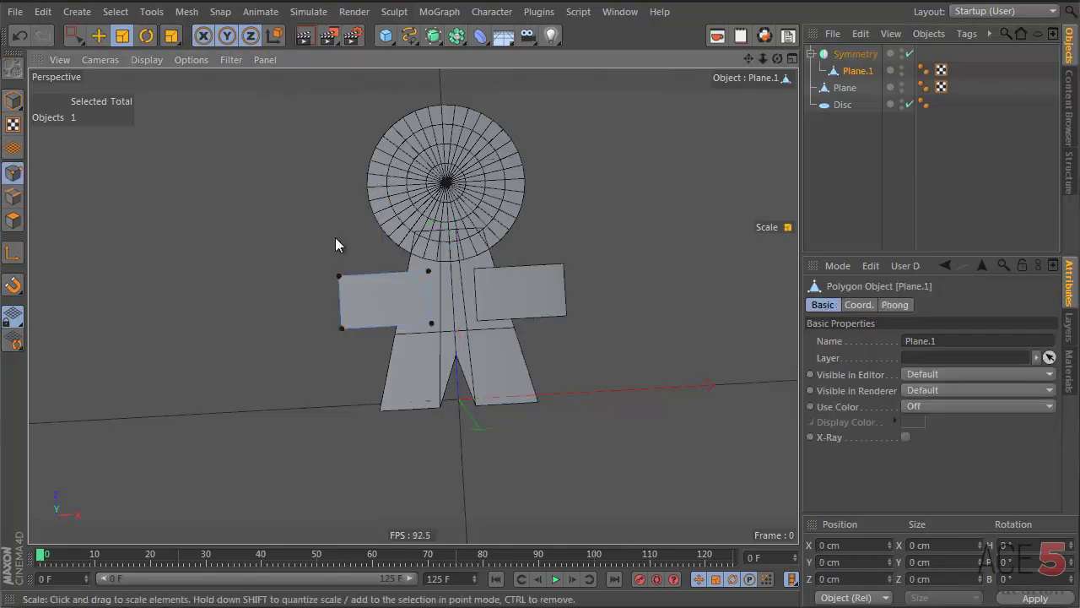
Cut an edge loop across the middle of the arm with the Knife in Loop mode and narrow the arm's outer end.
{"action": "key", "text": "k"}
{"action": "left_click", "coordinate": [391, 270]}
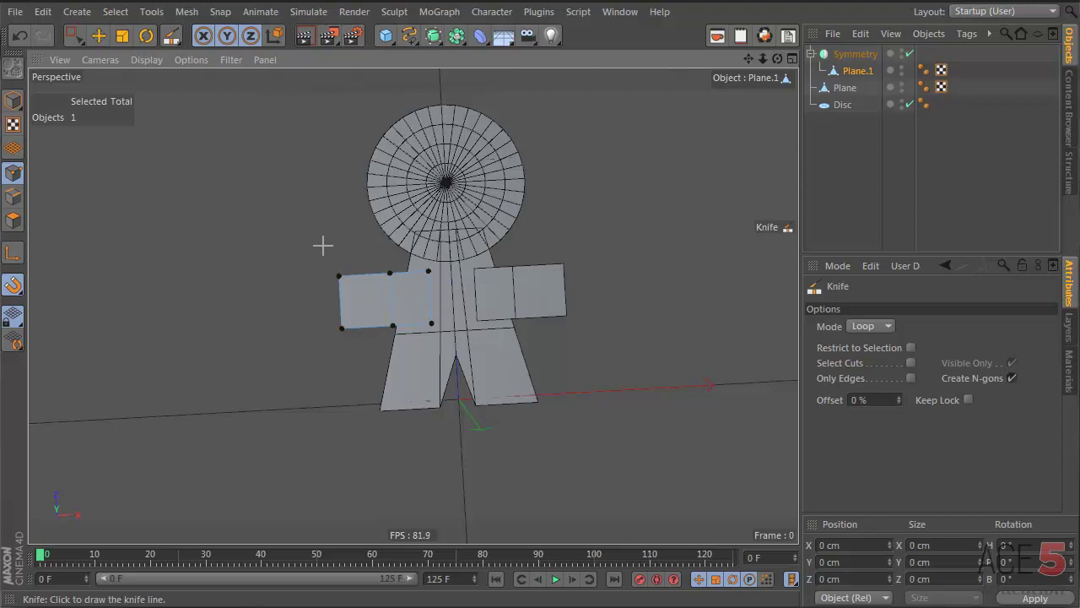
{"action": "right_click_drag", "start_coordinate": [323, 244], "coordinate": [374, 368]}
{"action": "key", "text": "t"}
{"action": "left_click_drag", "start_coordinate": [450, 291], "coordinate": [451, 311]}
Raise the arm's four inner points so the arm slopes down to the hand, and adjust the two shoulder-end points.
{"action": "right_click_drag", "start_coordinate": [357, 239], "coordinate": [463, 345]}
{"action": "key", "text": "e"}
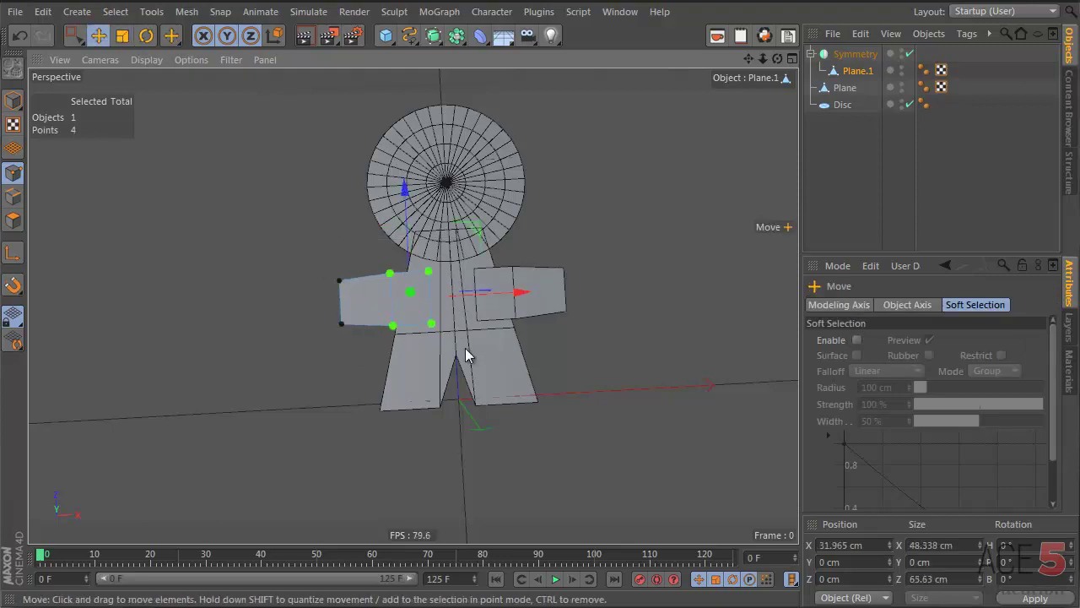
{"action": "left_click_drag", "start_coordinate": [465, 348], "coordinate": [450, 300]}
{"action": "right_click_drag", "start_coordinate": [413, 234], "coordinate": [437, 331]}
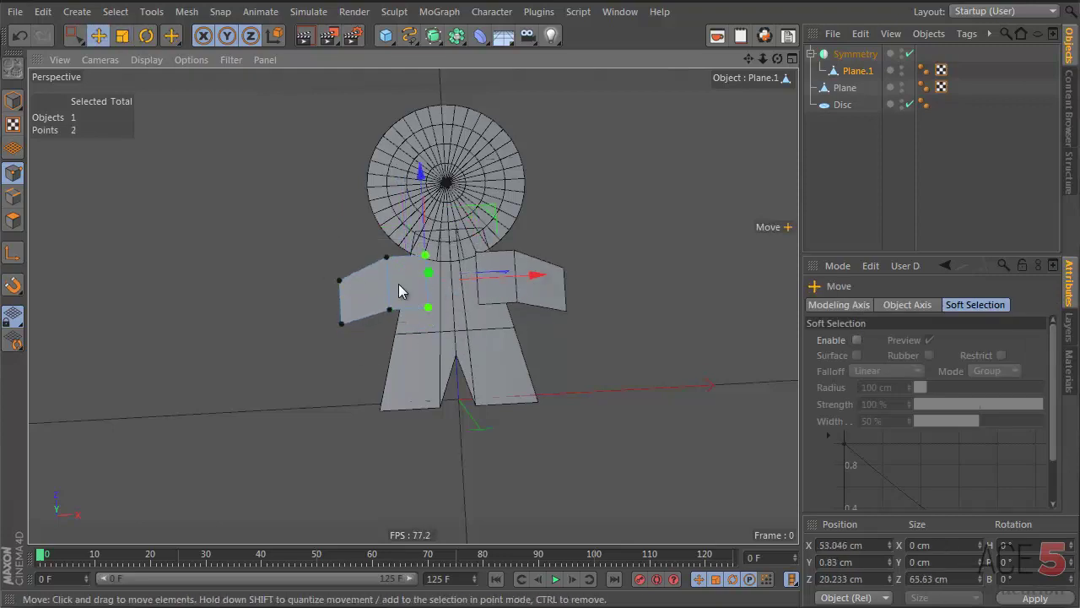
Try to shift the arm's two middle points slightly toward the hand.
{"action": "right_click_drag", "start_coordinate": [364, 235], "coordinate": [403, 338]}
{"action": "key", "text": "t"}
{"action": "key", "text": "e"}
{"action": "left_click_drag", "start_coordinate": [406, 343], "coordinate": [395, 342]}
{"action": "key", "text": "ctrl+z"}
Select all six arm points, set their Y position to 0 cm and flatten them to 0 cm thickness along Y.
{"action": "left_click_drag", "start_coordinate": [506, 425], "coordinate": [504, 92], "text": "alt"}
{"action": "left_click_drag", "start_coordinate": [294, 224], "coordinate": [459, 346]}
{"action": "double_click", "coordinate": [840, 561]}
{"action": "type", "text": "0"}
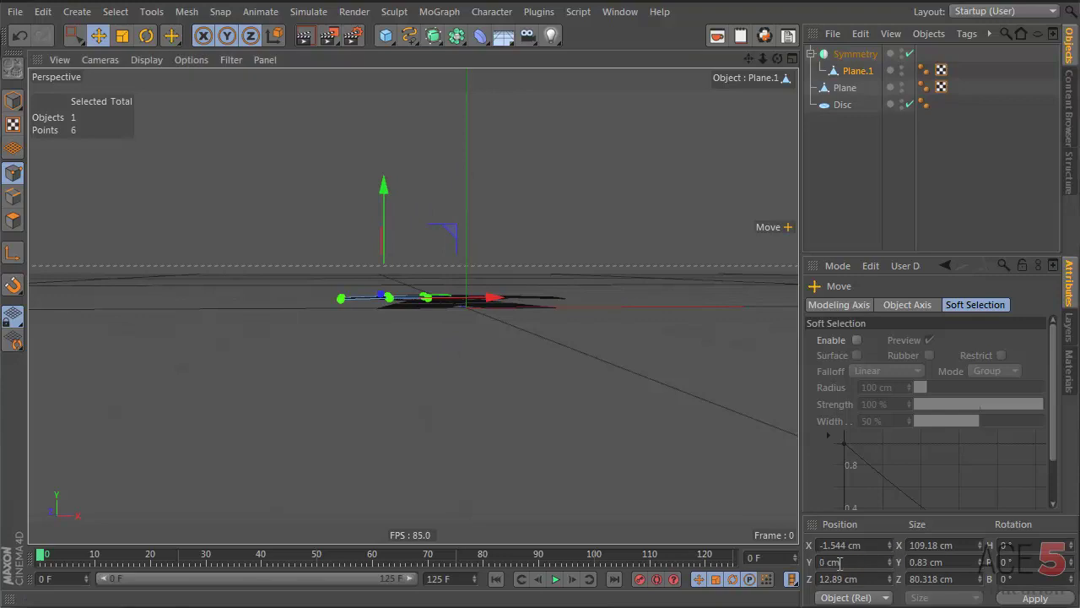
{"action": "key", "text": "Return"}
{"action": "key", "text": "t"}
{"action": "left_click_drag", "start_coordinate": [384, 196], "coordinate": [378, 301]}
Rotate the arm object to a heading of about 31° and move it to about X -63, Y -8, Z 132 cm.
{"action": "left_click_drag", "start_coordinate": [378, 301], "coordinate": [412, 314], "text": "alt"}
{"action": "key", "text": "r"}
{"action": "key", "text": "Return"}
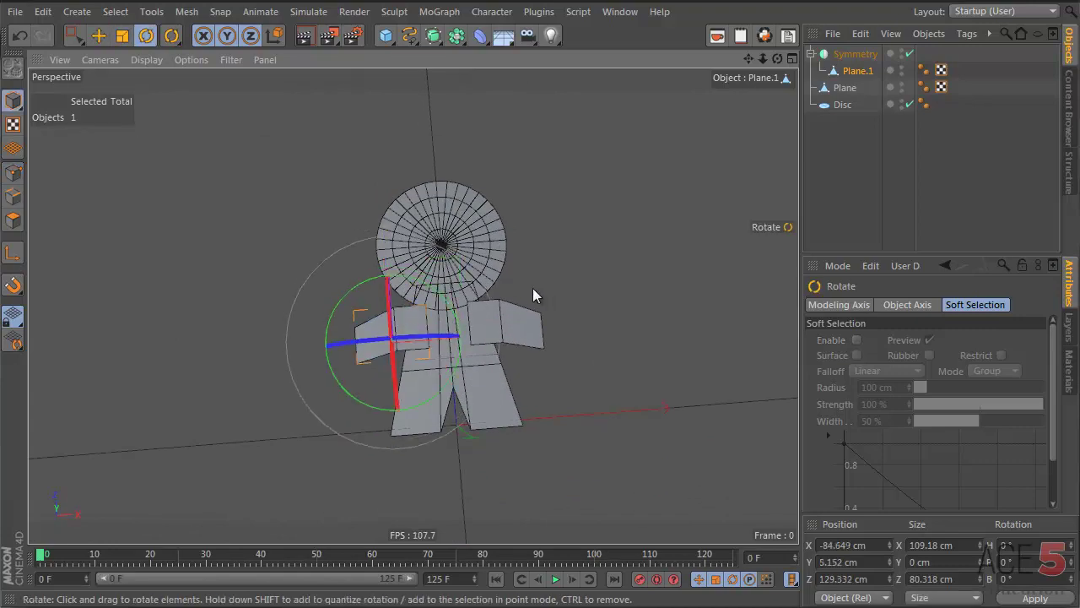
{"action": "left_click_drag", "start_coordinate": [517, 292], "coordinate": [482, 254]}
{"action": "key", "text": "e"}
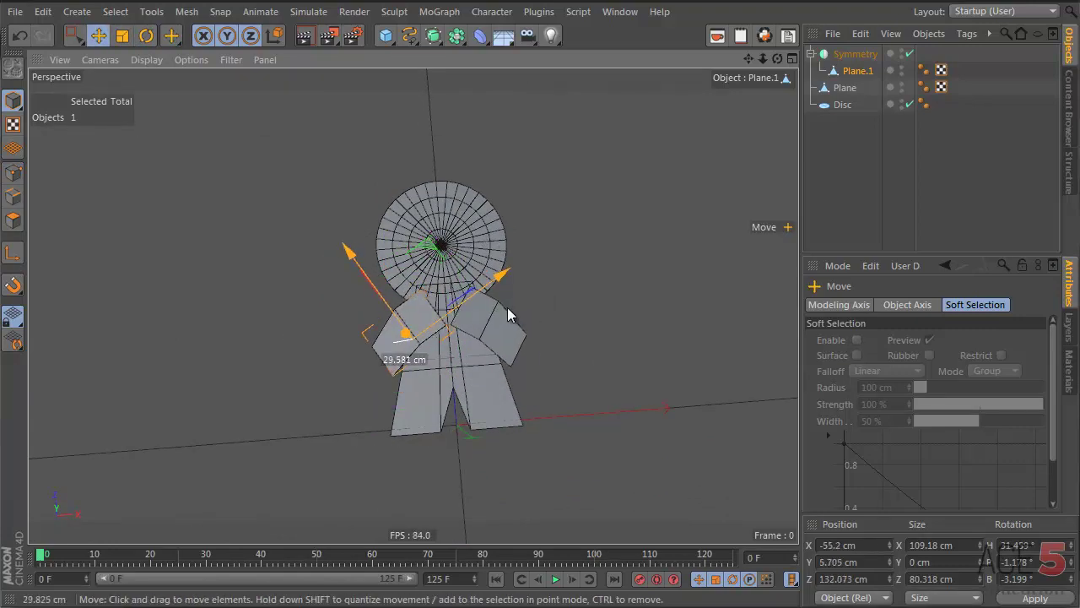
{"action": "left_click_drag", "start_coordinate": [689, 105], "coordinate": [352, 99], "text": "alt"}
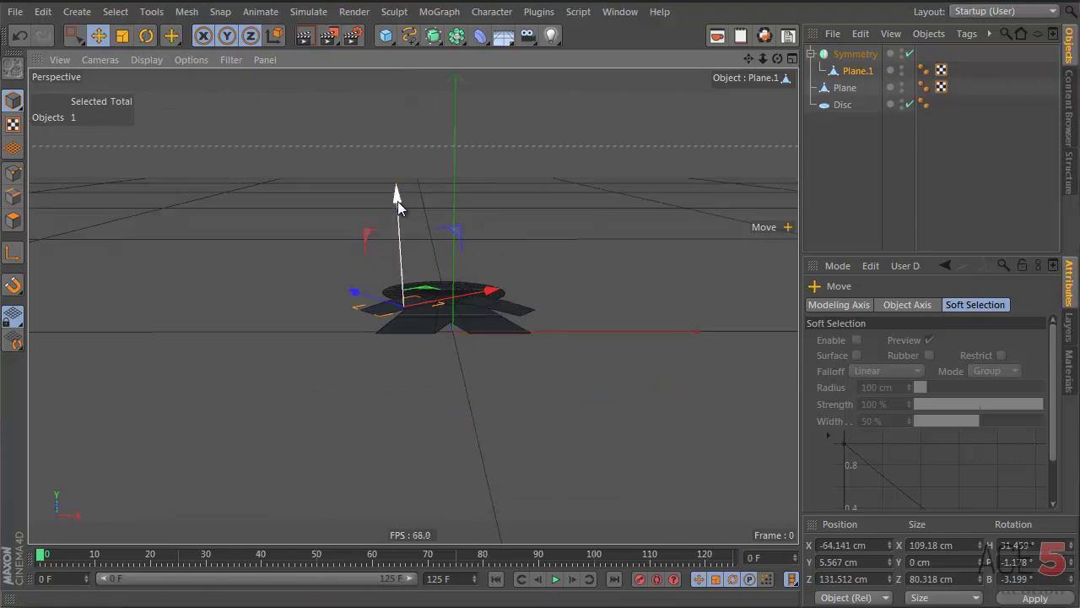
{"action": "left_click_drag", "start_coordinate": [398, 201], "coordinate": [400, 225]}
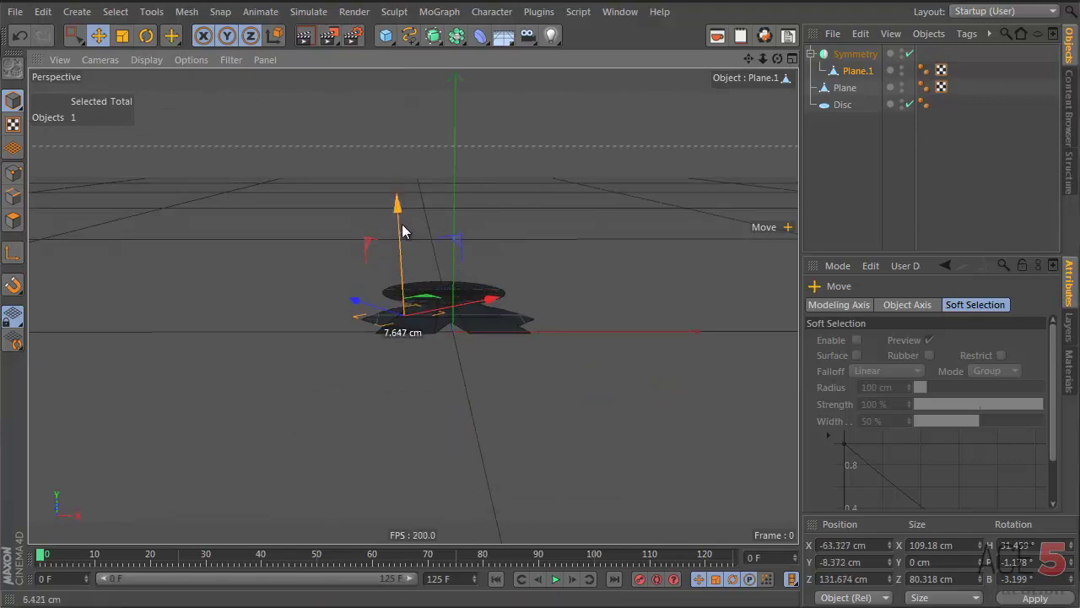
Reduce the arm's heading to about 21° and raise it toward the head to about Z 142 cm.
{"action": "left_click_drag", "start_coordinate": [455, 293], "coordinate": [483, 567], "text": "alt"}
{"action": "key", "text": "r"}
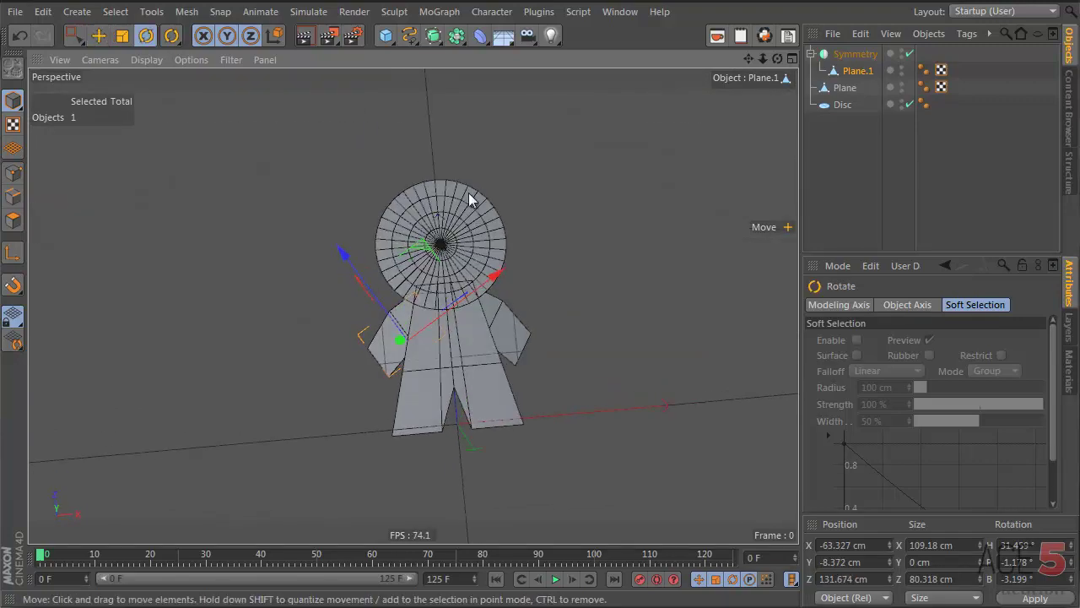
{"action": "left_click_drag", "start_coordinate": [508, 220], "coordinate": [514, 224]}
{"action": "key", "text": "e"}
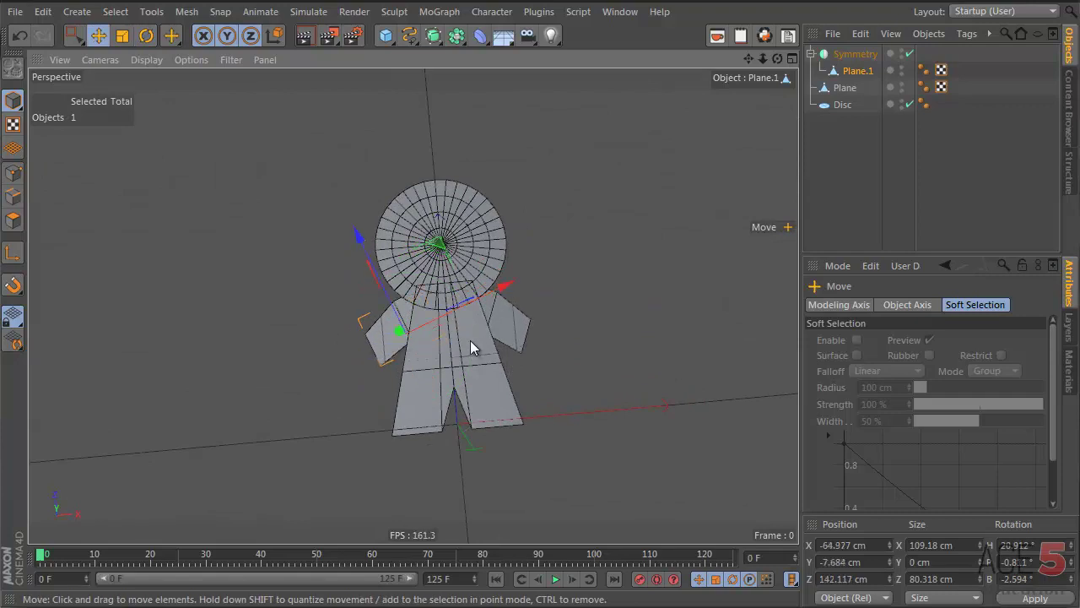
Scale the body plane down to about 169 by 167 cm and position it at about Z 118 cm.
{"action": "left_click", "coordinate": [504, 363]}
{"action": "key", "text": "t"}
{"action": "left_click_drag", "start_coordinate": [505, 365], "coordinate": [448, 366]}
{"action": "key", "text": "e"}
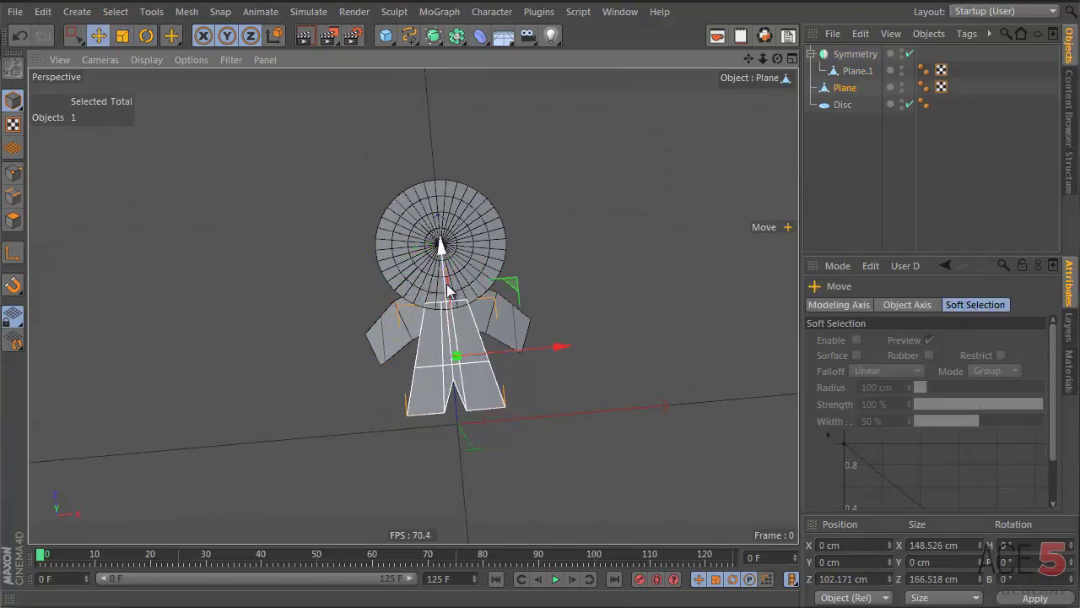
{"action": "key", "text": "t"}
{"action": "left_click_drag", "start_coordinate": [559, 338], "coordinate": [524, 336]}
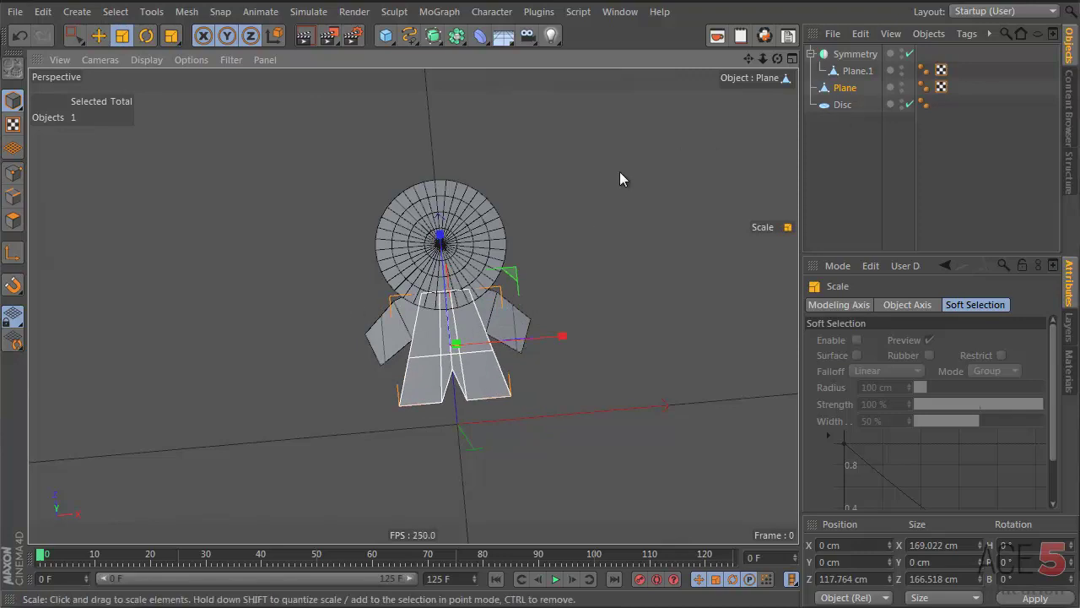
Display the model in Gouraud shading without wireframe lines and view the deselected figure straight on.
{"action": "key", "text": "n"}
{"action": "key", "text": "a"}
{"action": "left_click", "coordinate": [850, 140]}
{"action": "left_click_drag", "start_coordinate": [477, 249], "coordinate": [454, 289], "text": "alt"}
Bring the body's two inner foot points closer together, raise the points around the crotch slightly, and deselect everything.
{"action": "left_click", "coordinate": [440, 347]}
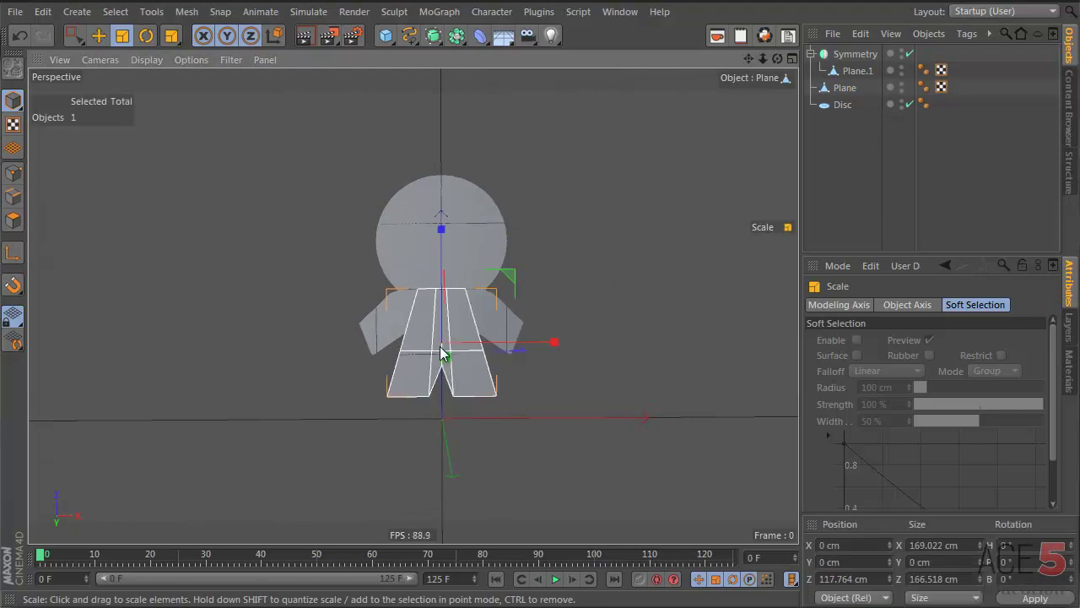
{"action": "key", "text": "Return"}
{"action": "left_click_drag", "start_coordinate": [421, 386], "coordinate": [453, 402]}
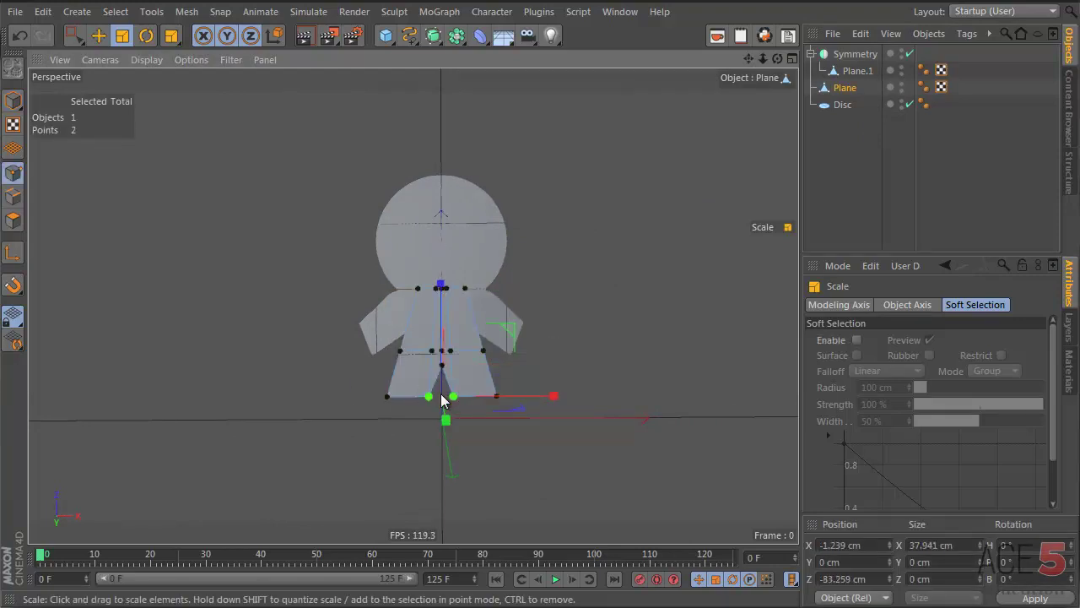
{"action": "left_click_drag", "start_coordinate": [506, 398], "coordinate": [484, 404]}
{"action": "left_click_drag", "start_coordinate": [425, 375], "coordinate": [467, 339]}
{"action": "key", "text": "e"}
{"action": "left_click_drag", "start_coordinate": [441, 289], "coordinate": [443, 285]}
{"action": "left_click", "coordinate": [641, 240]}
{"action": "left_click", "coordinate": [857, 147]}
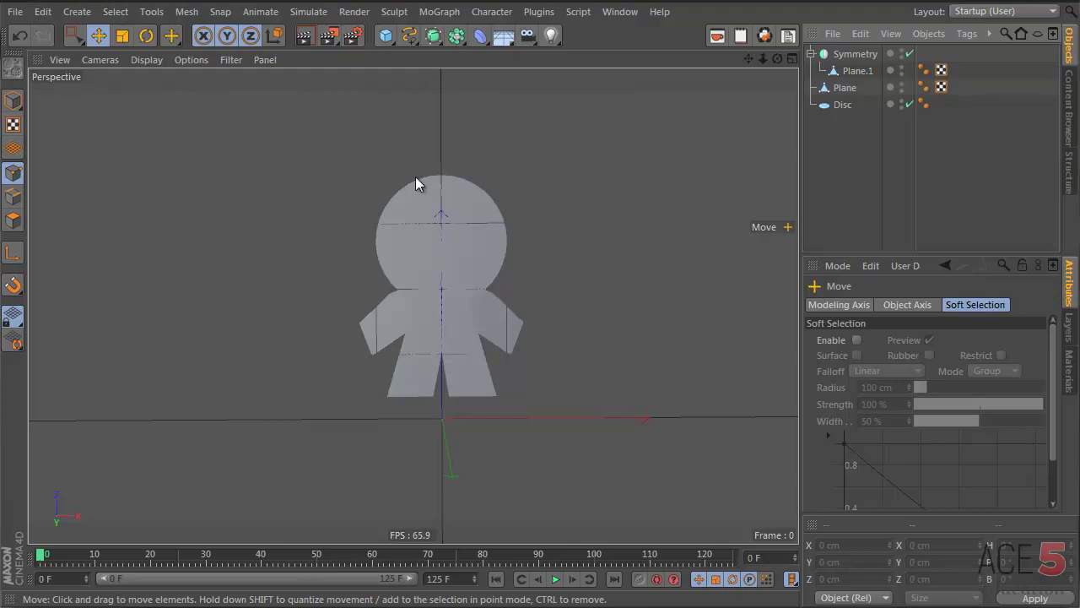
Switch to the splash.jpg image in Picasa Photo Viewer and examine the finished gingerbread man as reference.
{"action": "key", "text": "alt+Tab"}
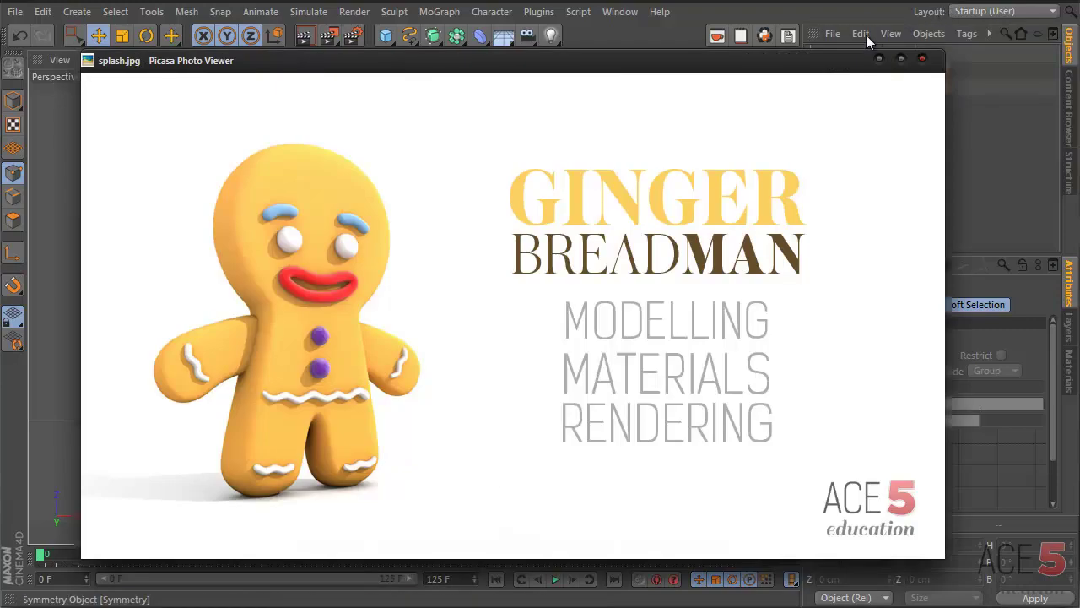
{"action": "mouse_move", "coordinate": [364, 322]}
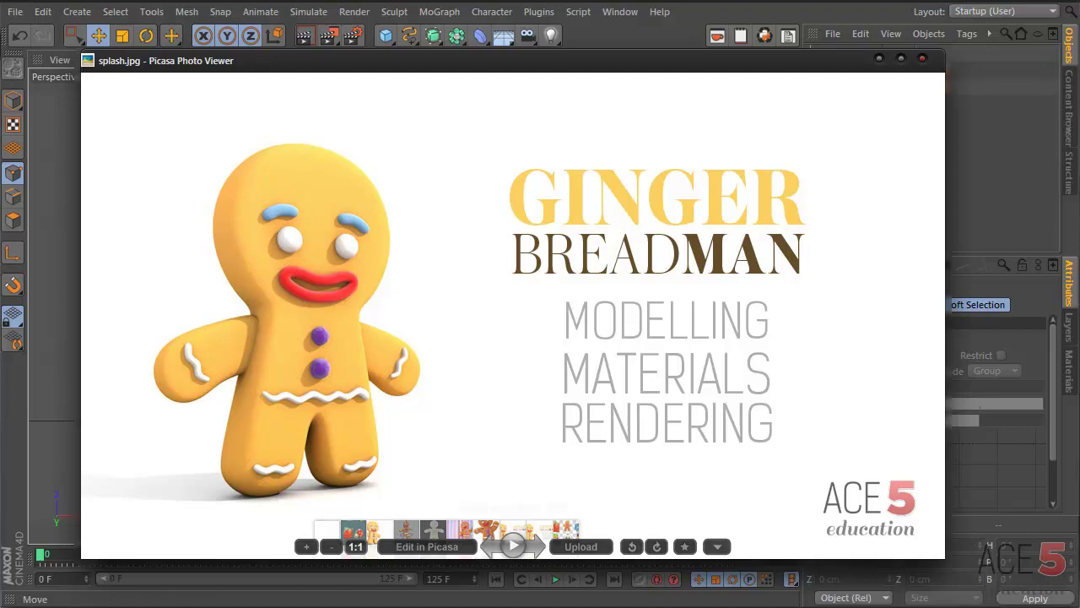
{"action": "mouse_move", "coordinate": [464, 524]}
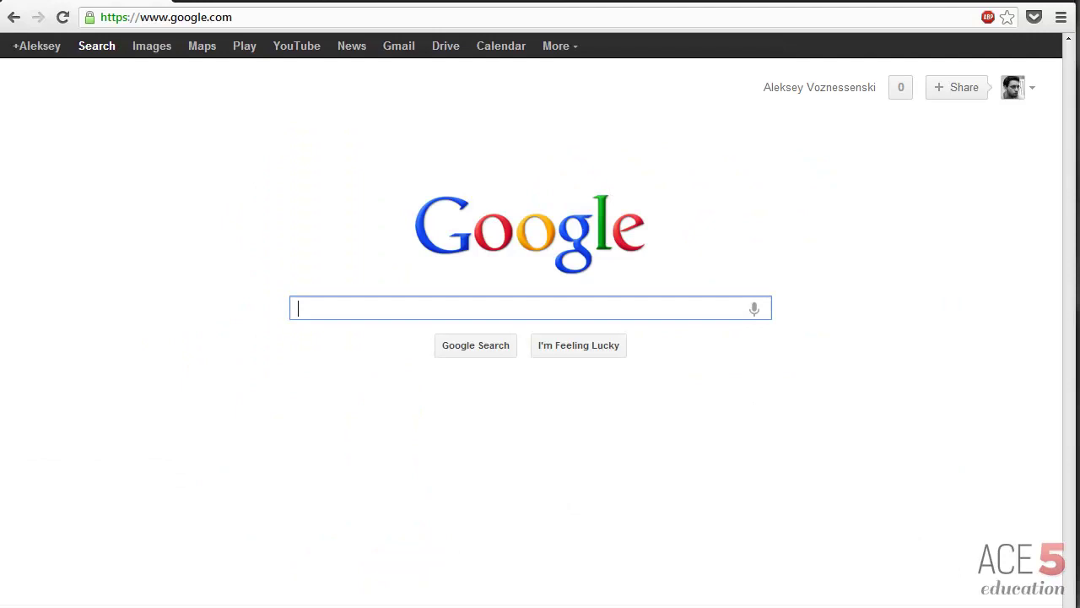
Open turbosquid.com in the web browser and look through the model categories on its home page.
{"action": "left_click", "coordinate": [400, 17]}
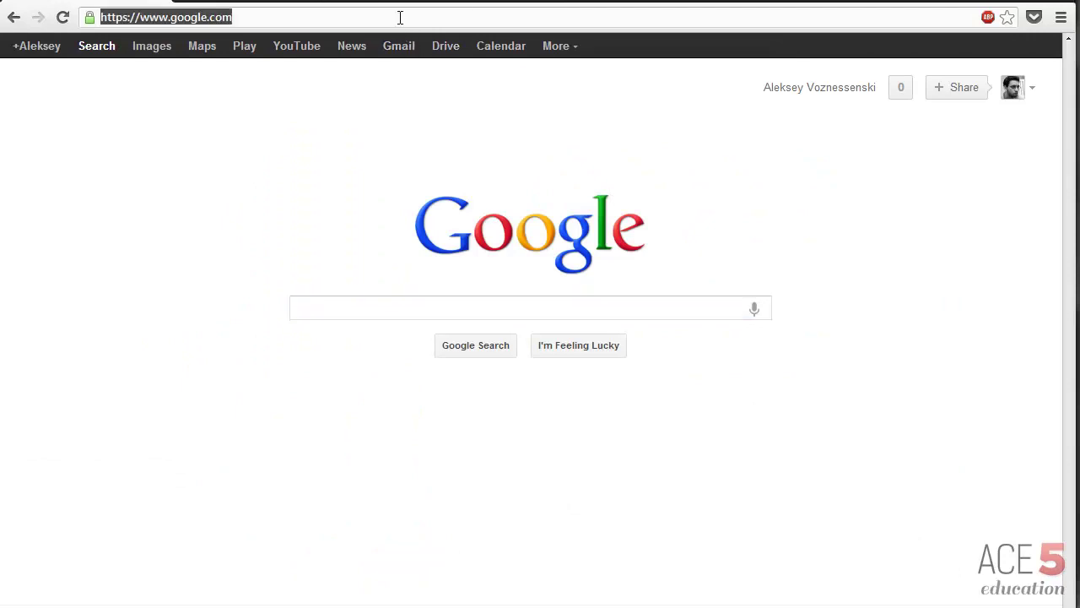
{"action": "type", "text": "turb"}
{"action": "key", "text": "Return"}
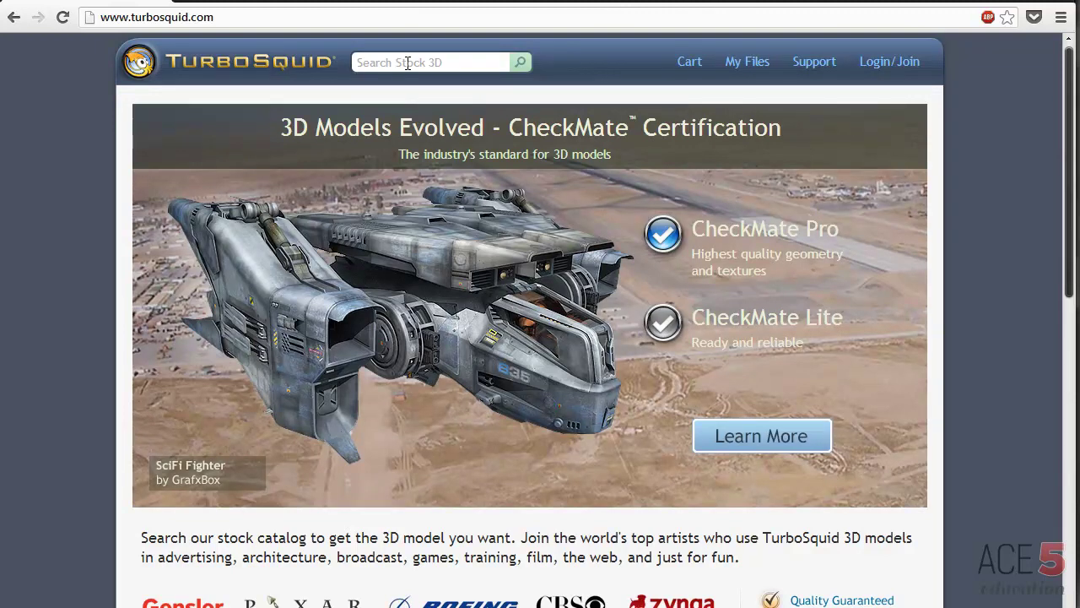
{"action": "scroll", "coordinate": [429, 135], "scroll_direction": "down", "scroll_amount": 7}
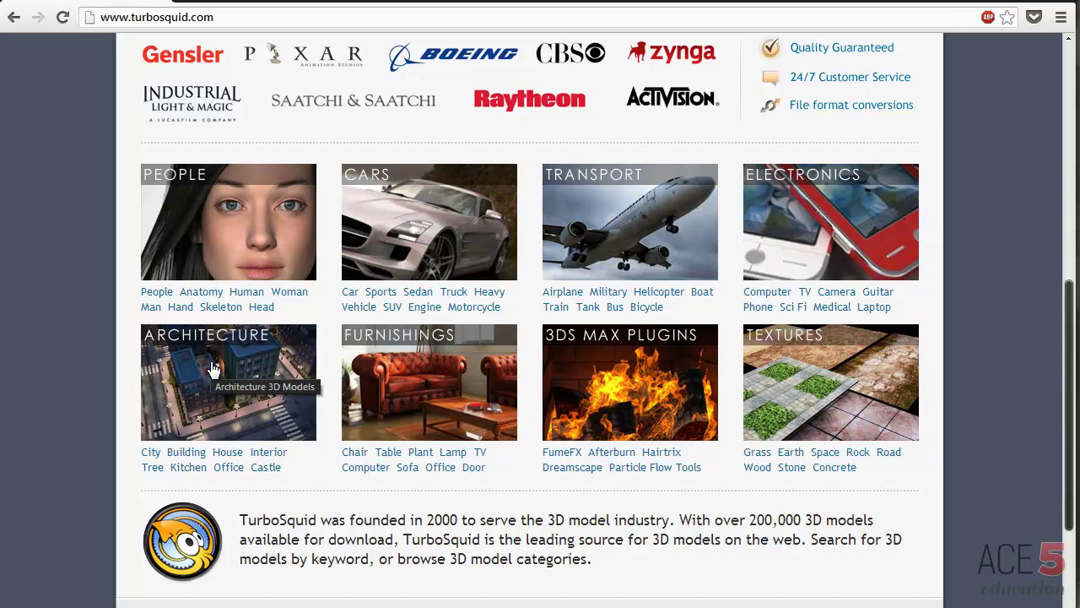
{"action": "scroll", "coordinate": [219, 359], "scroll_direction": "down", "scroll_amount": 2}
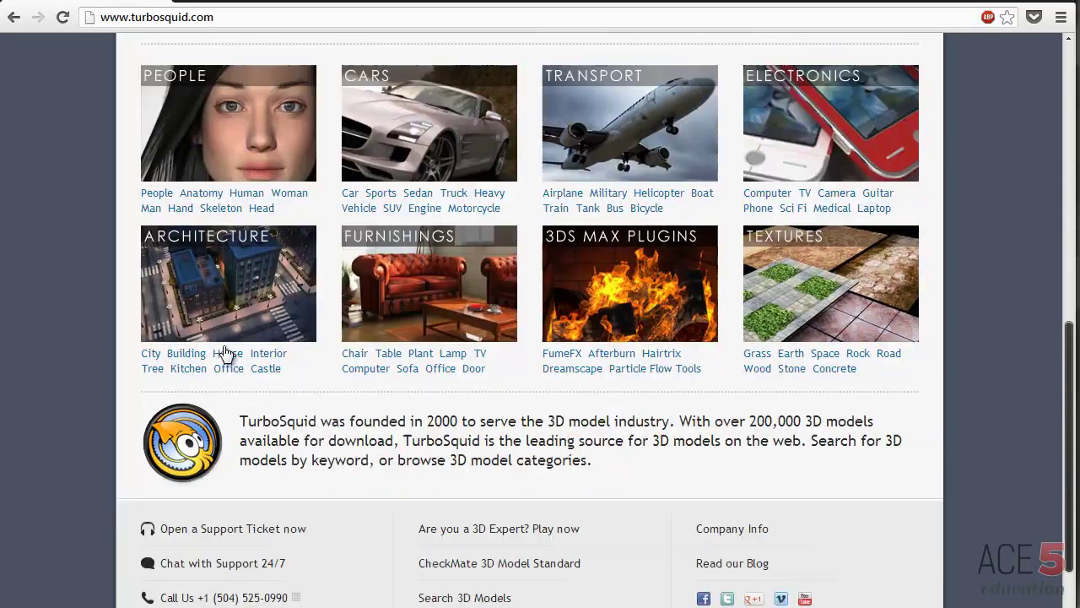
{"action": "scroll", "coordinate": [222, 347], "scroll_direction": "up", "scroll_amount": 6}
{"action": "scroll", "coordinate": [223, 353], "scroll_direction": "up", "scroll_amount": 2}
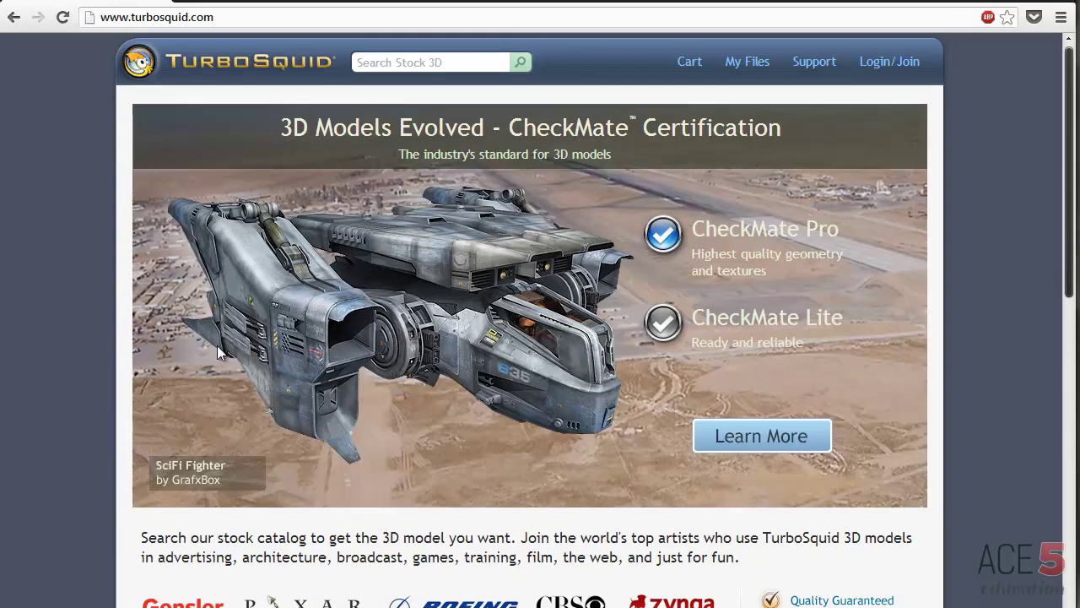
Search the TurboSquid stock catalog for "gingerbread man".
{"action": "left_click", "coordinate": [390, 62]}
{"action": "type", "text": "gingerbread man"}
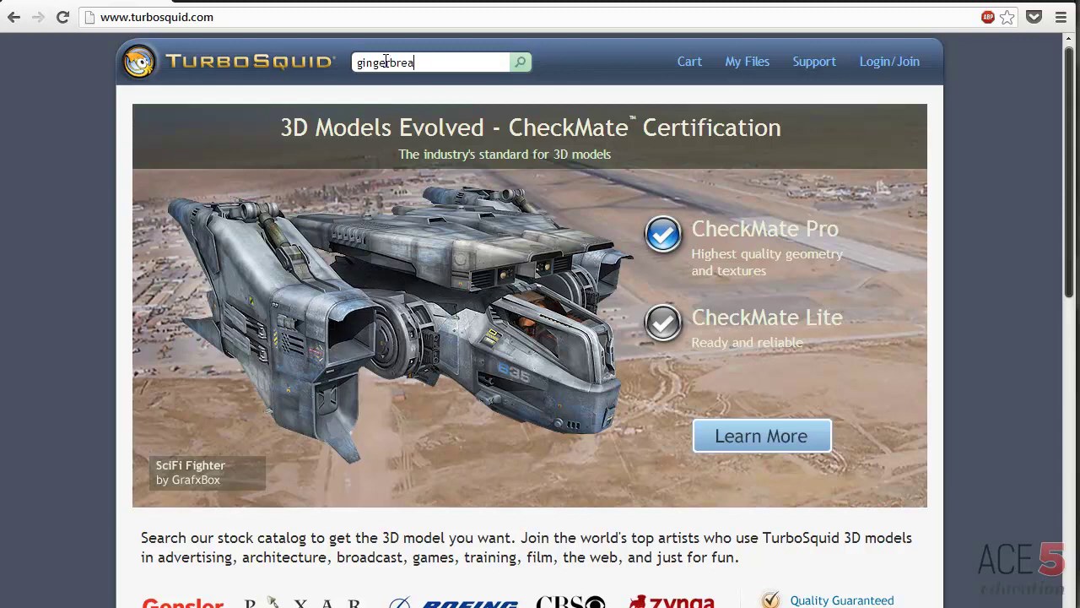
{"action": "key", "text": "Return"}
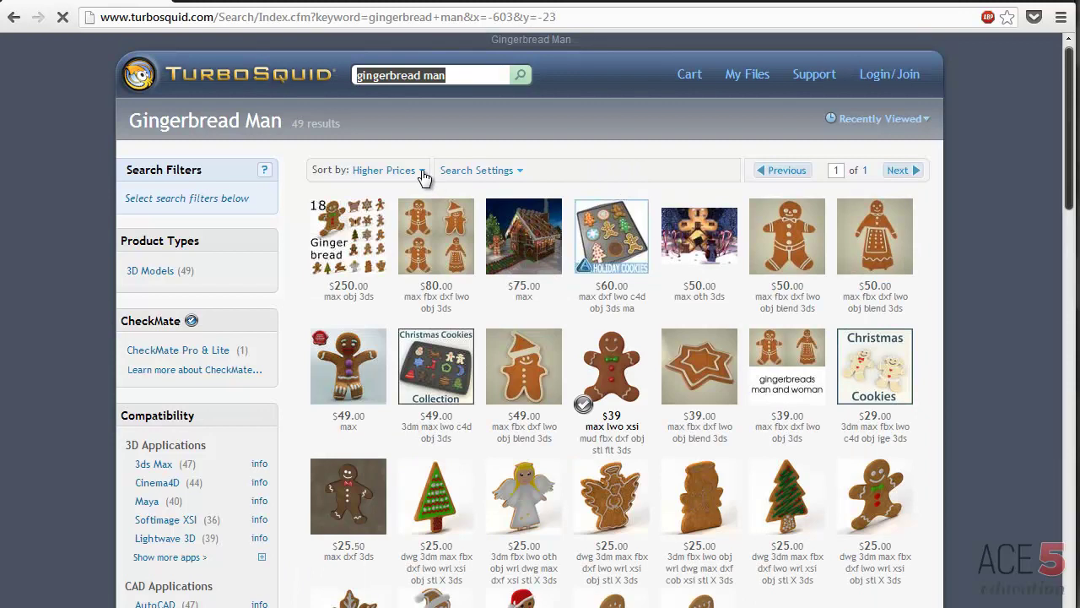
Open the $80 gingerbreads listing, examine the gingerbread man's wireframe preview, and return to the search results.
{"action": "left_click", "coordinate": [423, 175]}
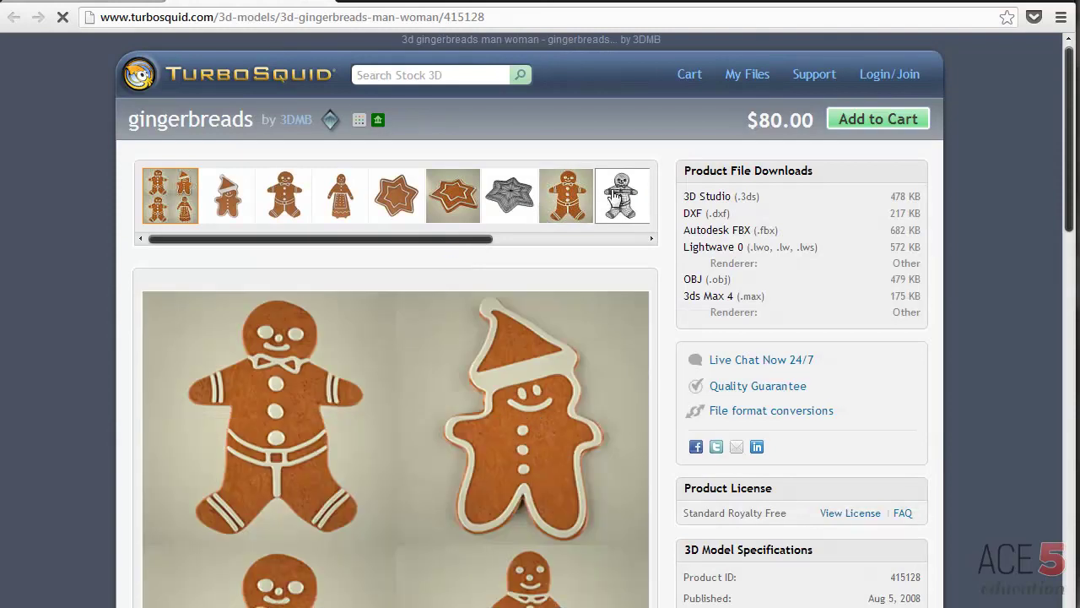
{"action": "scroll", "coordinate": [599, 303], "scroll_direction": "down", "scroll_amount": 3}
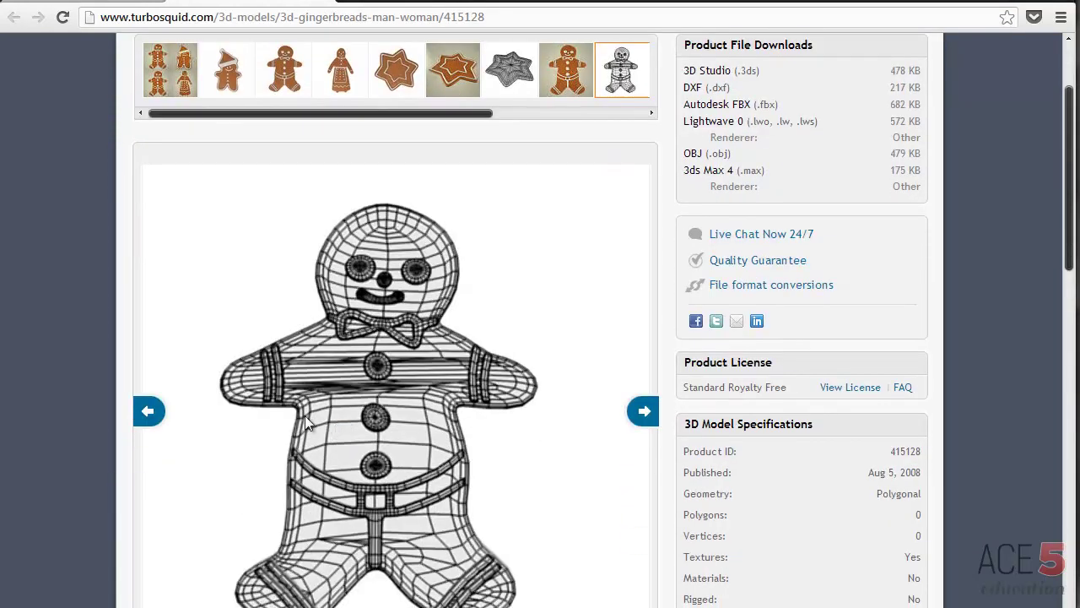
{"action": "left_click", "coordinate": [279, 4]}
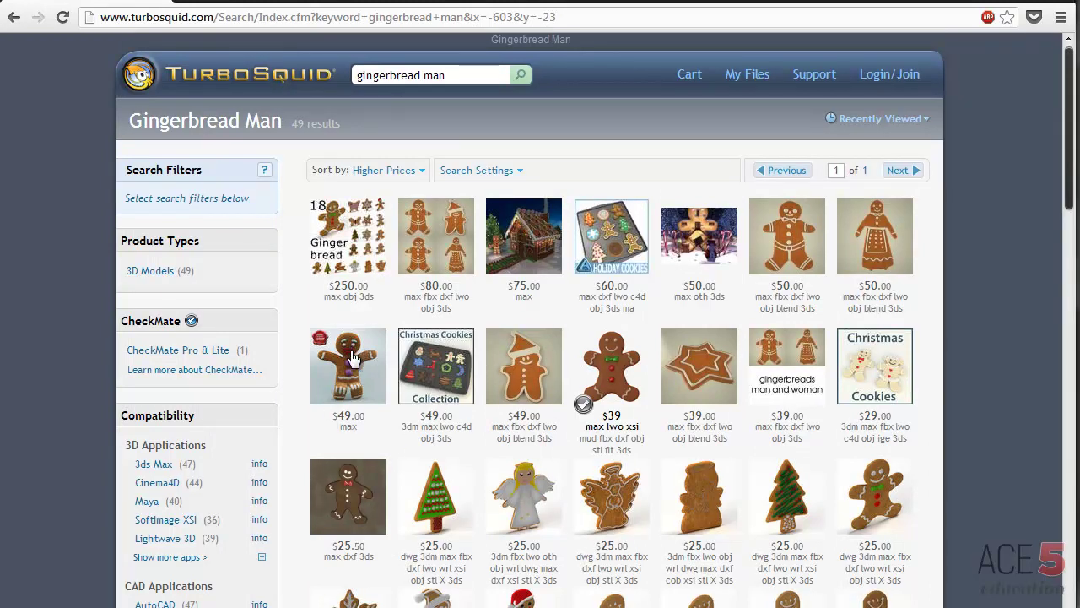
Browse the search results, open the Gingerbread Man Rigged listing, and examine its main preview image.
{"action": "scroll", "coordinate": [353, 359], "scroll_direction": "down", "scroll_amount": 4}
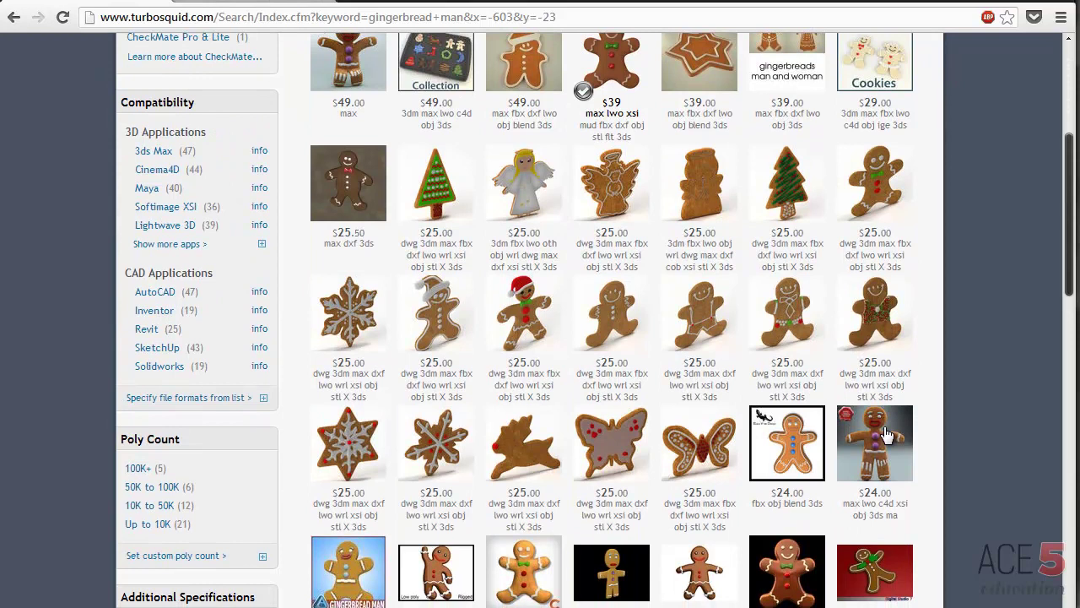
{"action": "scroll", "coordinate": [398, 30], "scroll_direction": "up", "scroll_amount": 2}
{"action": "scroll", "coordinate": [399, 29], "scroll_direction": "up", "scroll_amount": 3}
{"action": "left_click", "coordinate": [349, 346]}
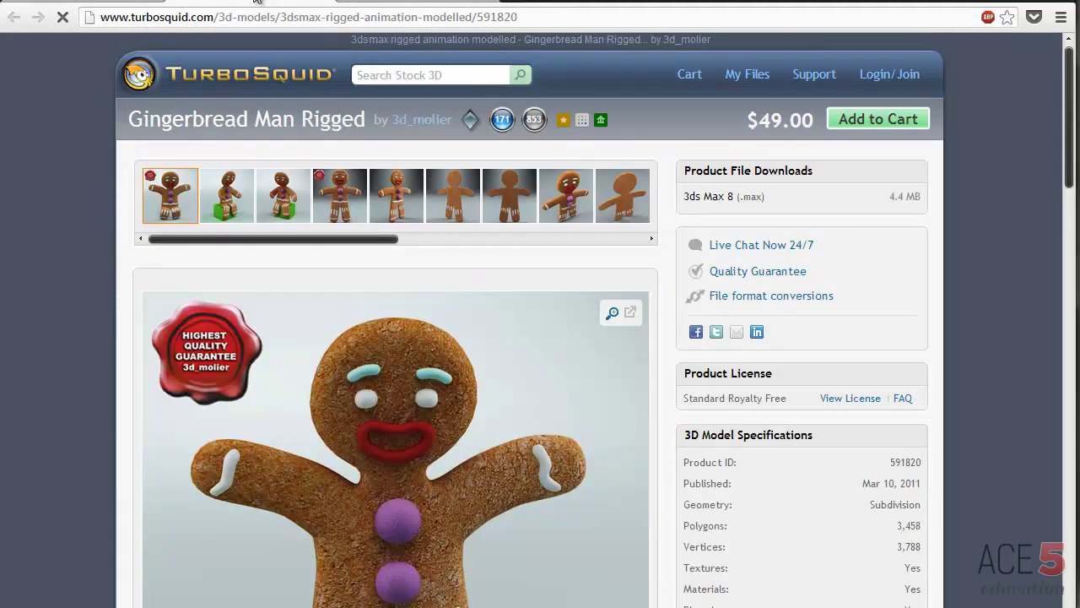
{"action": "scroll", "coordinate": [372, 334], "scroll_direction": "down", "scroll_amount": 3}
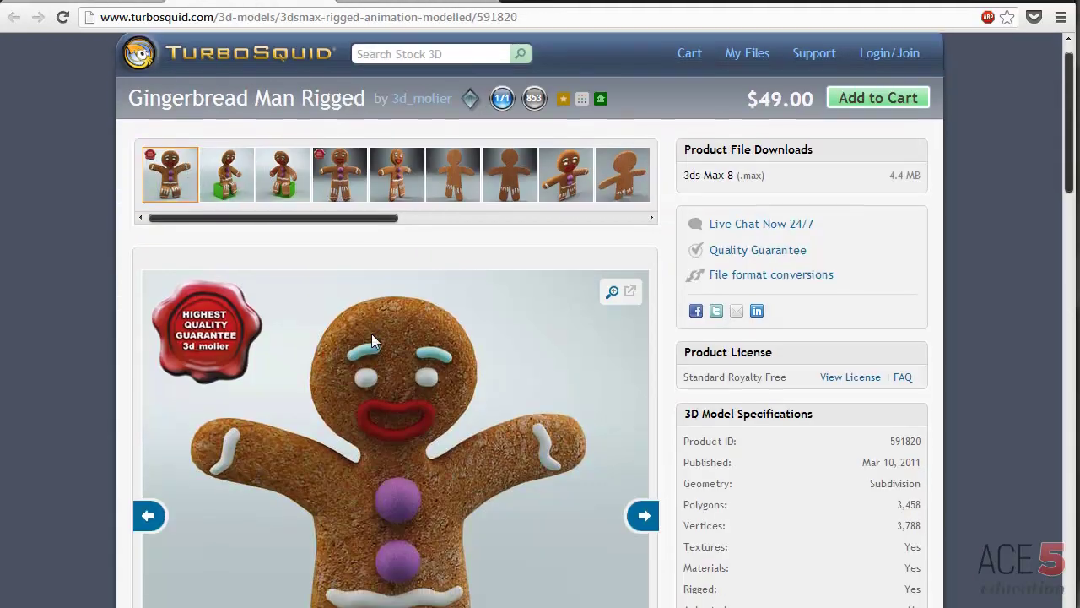
{"action": "scroll", "coordinate": [388, 337], "scroll_direction": "up", "scroll_amount": 1}
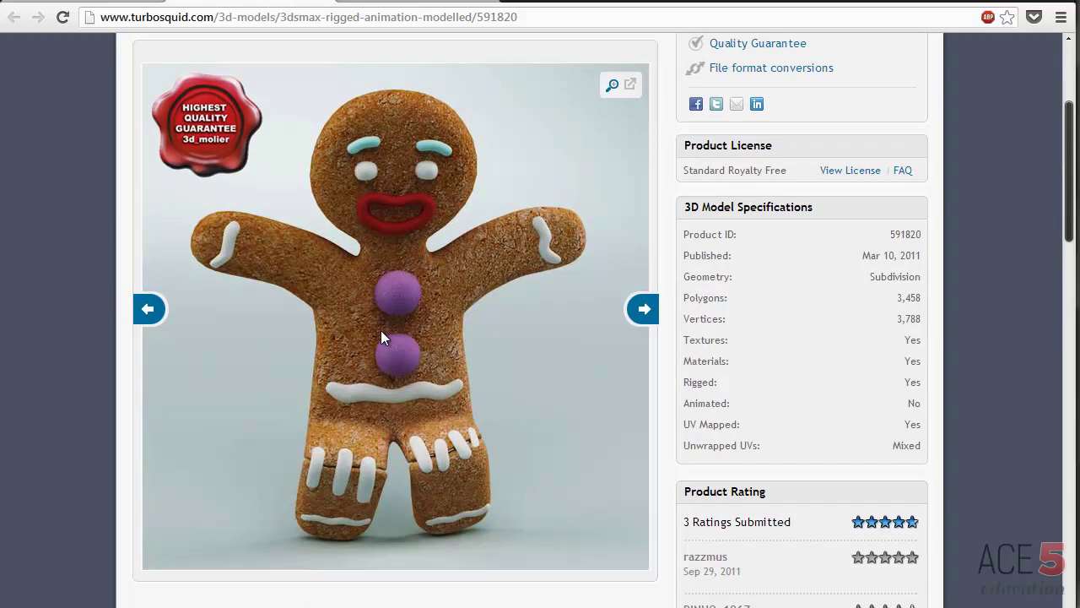
{"action": "scroll", "coordinate": [380, 337], "scroll_direction": "up", "scroll_amount": 2}
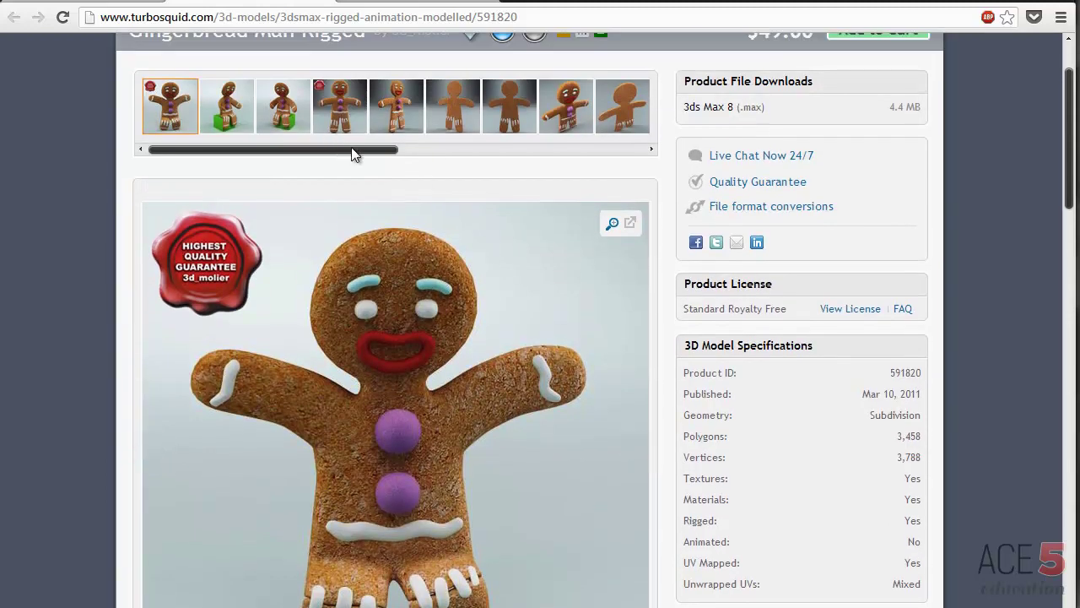
View the front wireframe preview among the rigged gingerbread man's later images to study its mesh topology.
{"action": "left_click_drag", "start_coordinate": [352, 150], "coordinate": [611, 150]}
{"action": "left_click", "coordinate": [515, 105]}
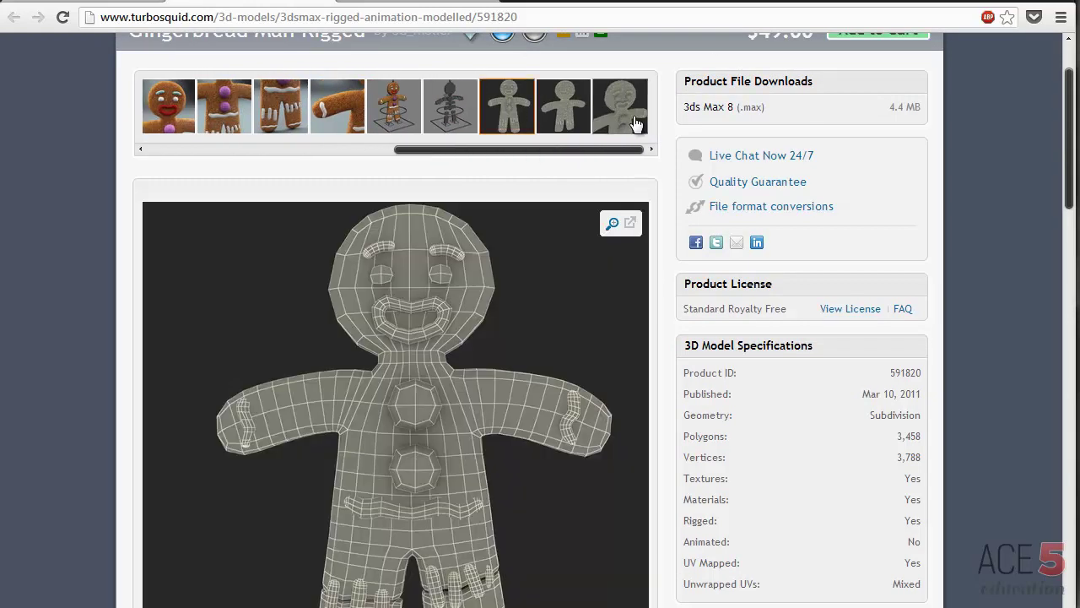
{"action": "scroll", "coordinate": [268, 330], "scroll_direction": "down", "scroll_amount": 1}
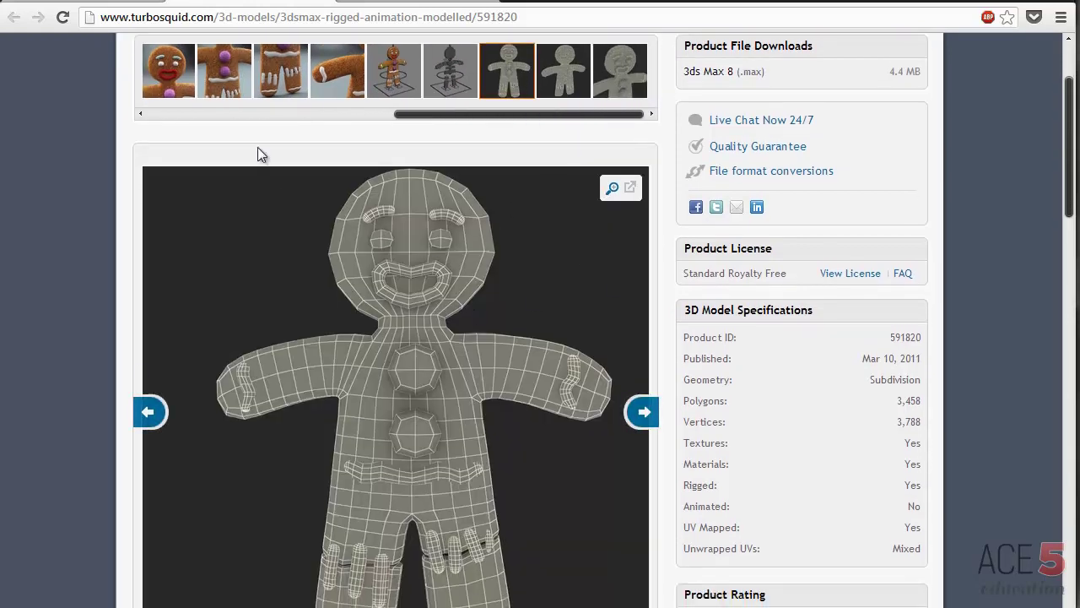
Open FrontRef2.PNG from the project's tex folder, examine the gingerbread man's front wireframe, close the image and return to Cinema 4D.
{"action": "scroll", "coordinate": [444, 263], "scroll_direction": "down", "scroll_amount": 3}
{"action": "scroll", "coordinate": [418, 348], "scroll_direction": "up", "scroll_amount": 1}
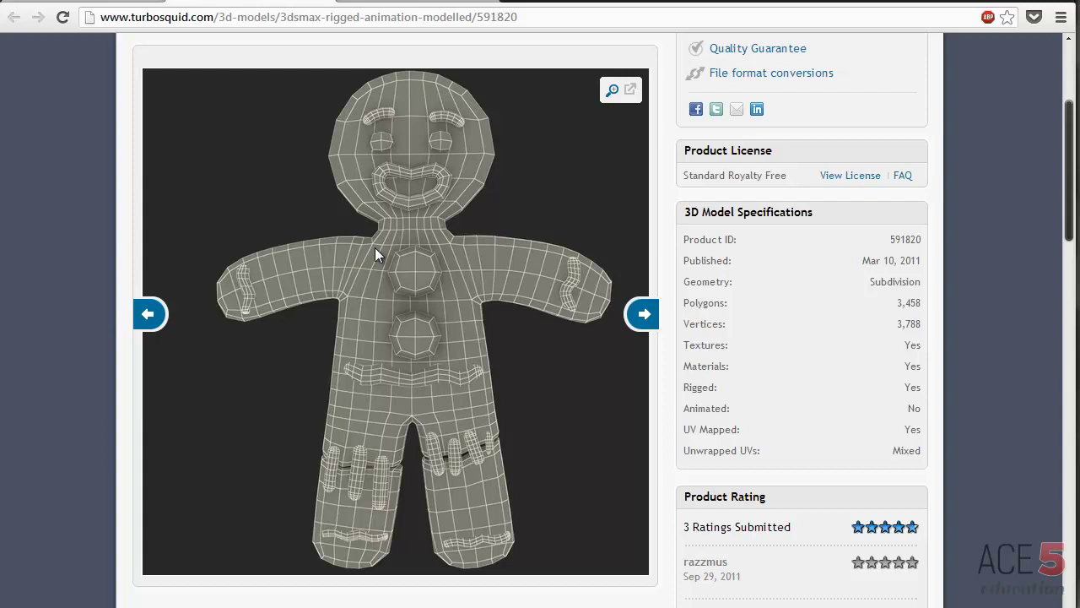
{"action": "key", "text": "alt+Tab"}
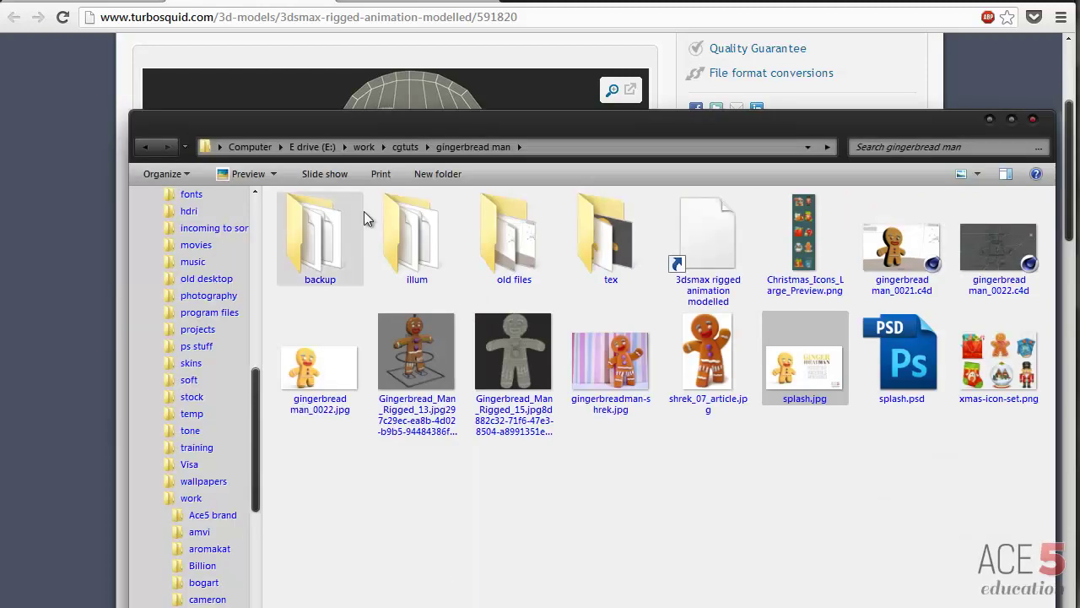
{"action": "double_click", "coordinate": [611, 238]}
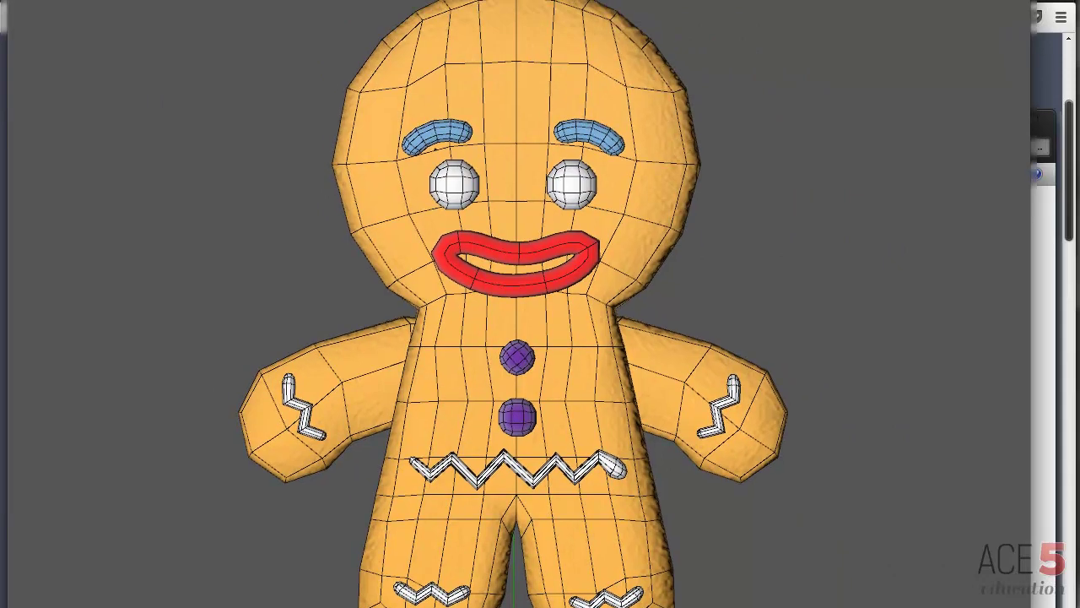
{"action": "left_click_drag", "start_coordinate": [8, 0], "coordinate": [132, 56]}
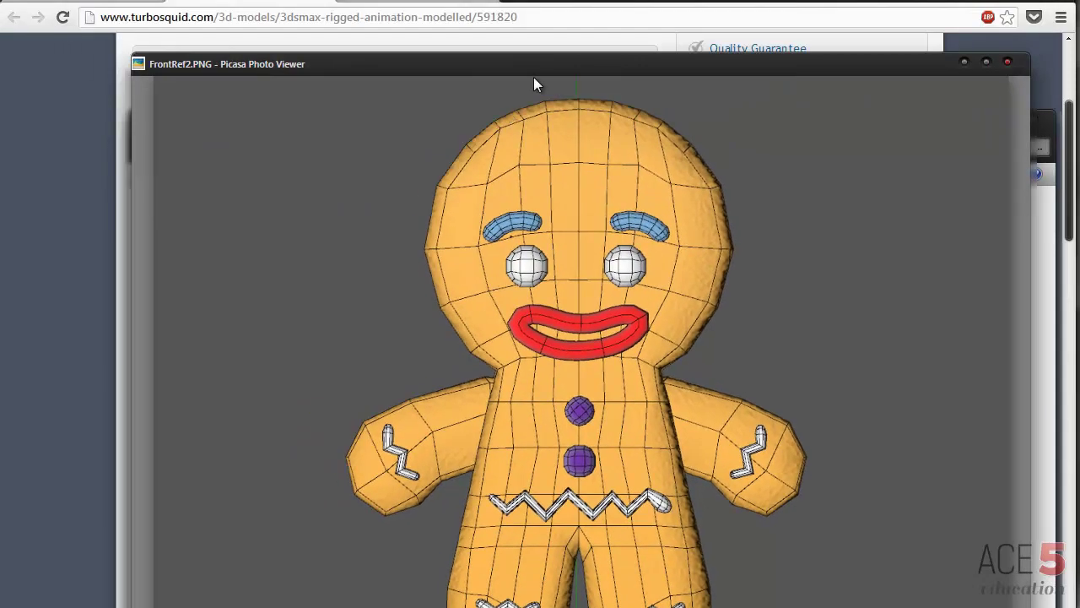
{"action": "left_click_drag", "start_coordinate": [531, 66], "coordinate": [420, 53]}
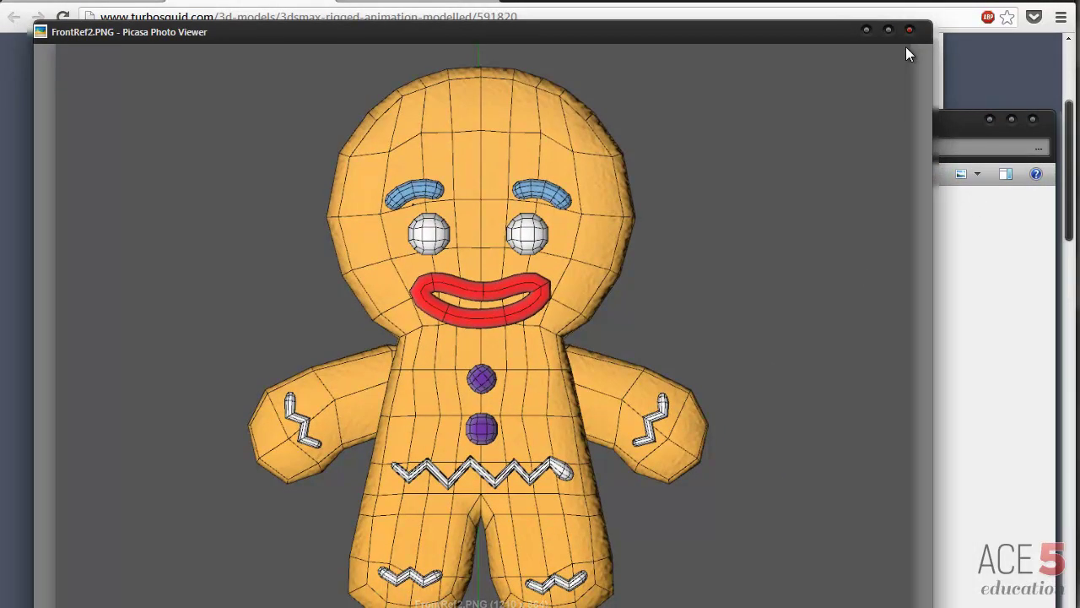
{"action": "left_click", "coordinate": [908, 31]}
{"action": "left_click", "coordinate": [577, 7]}
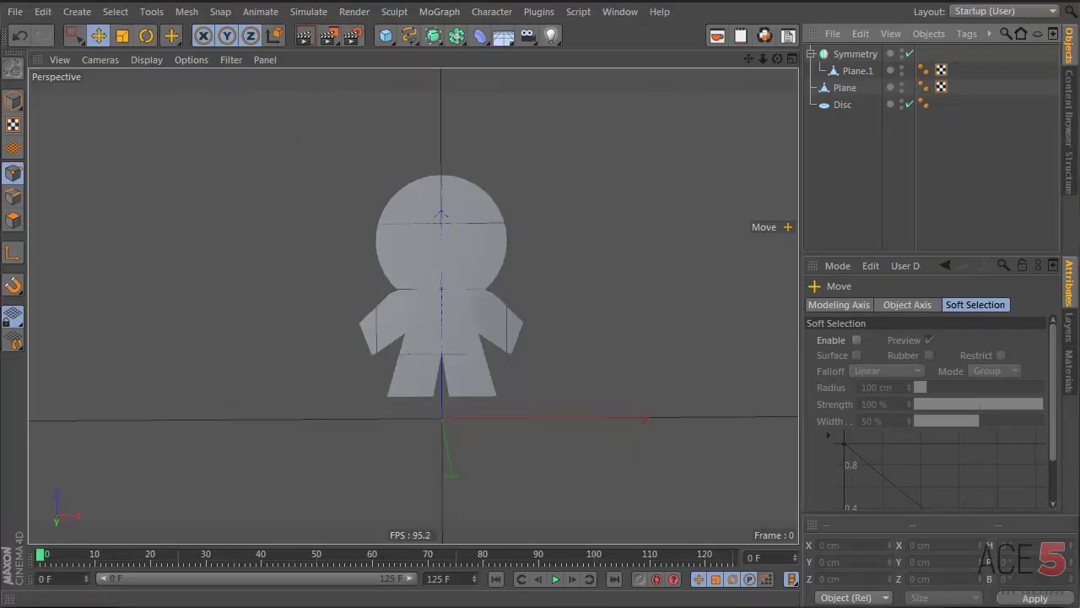
Open the old files folder inside the gingerbread man folder and display its files as thumbnails.
{"action": "key", "text": "alt+Tab"}
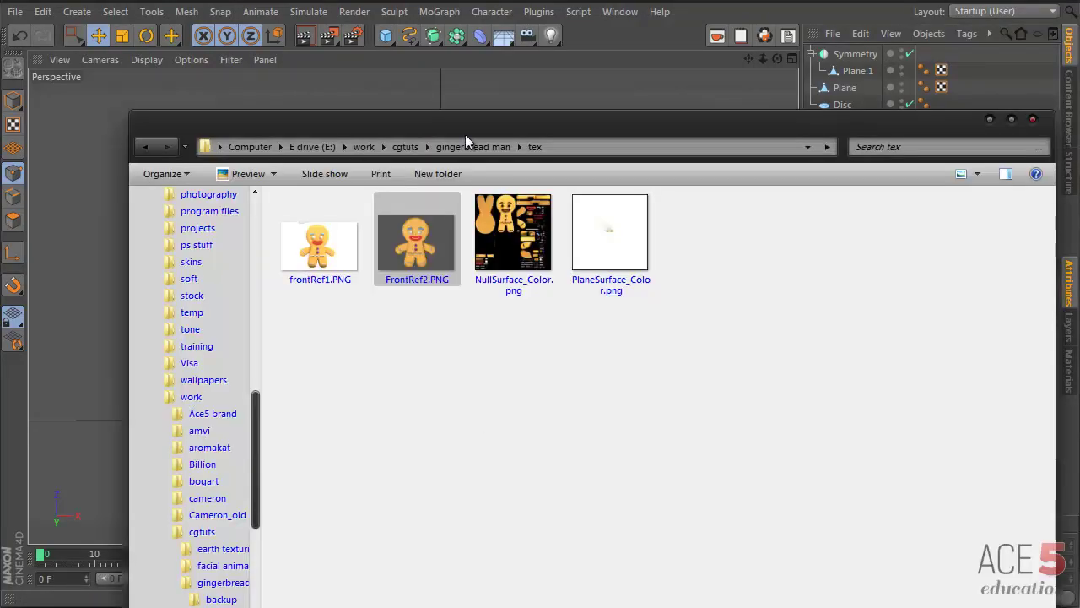
{"action": "left_click", "coordinate": [477, 147]}
{"action": "double_click", "coordinate": [549, 228]}
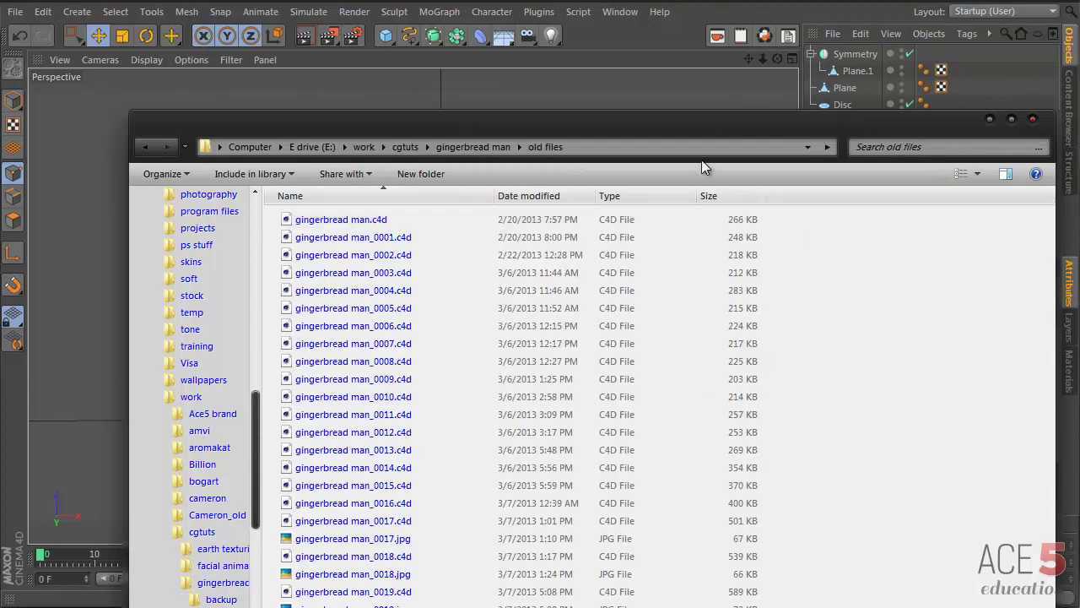
{"action": "left_click", "coordinate": [979, 174]}
{"action": "left_click", "coordinate": [1013, 86]}
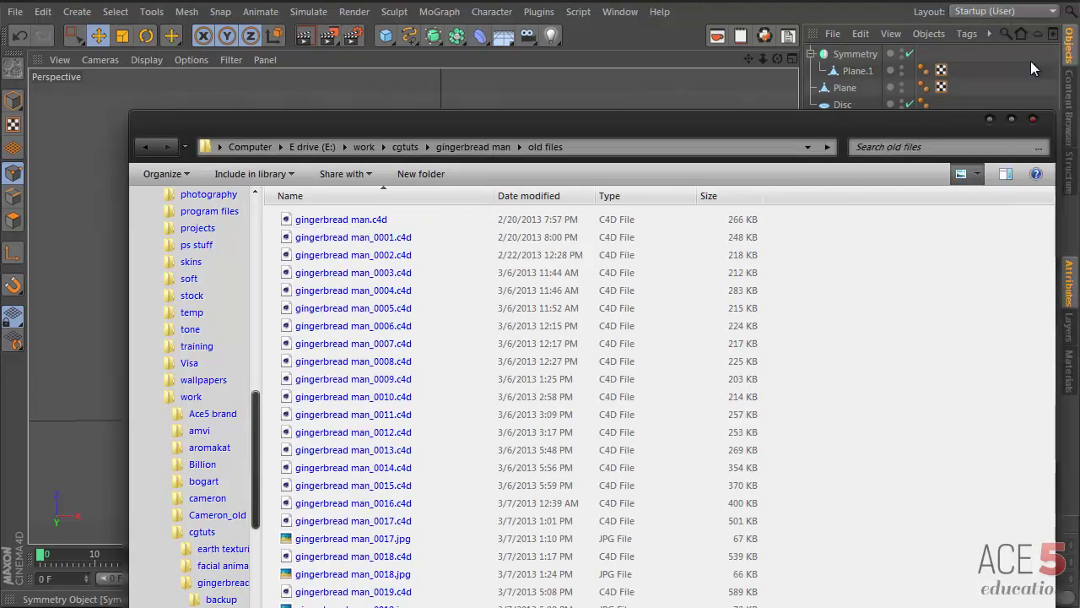
Open gingerbread man_0003.c4d in Cinema 4D, select the symmetrical body mesh and examine its wireframe topology from several angles.
{"action": "left_click", "coordinate": [506, 238]}
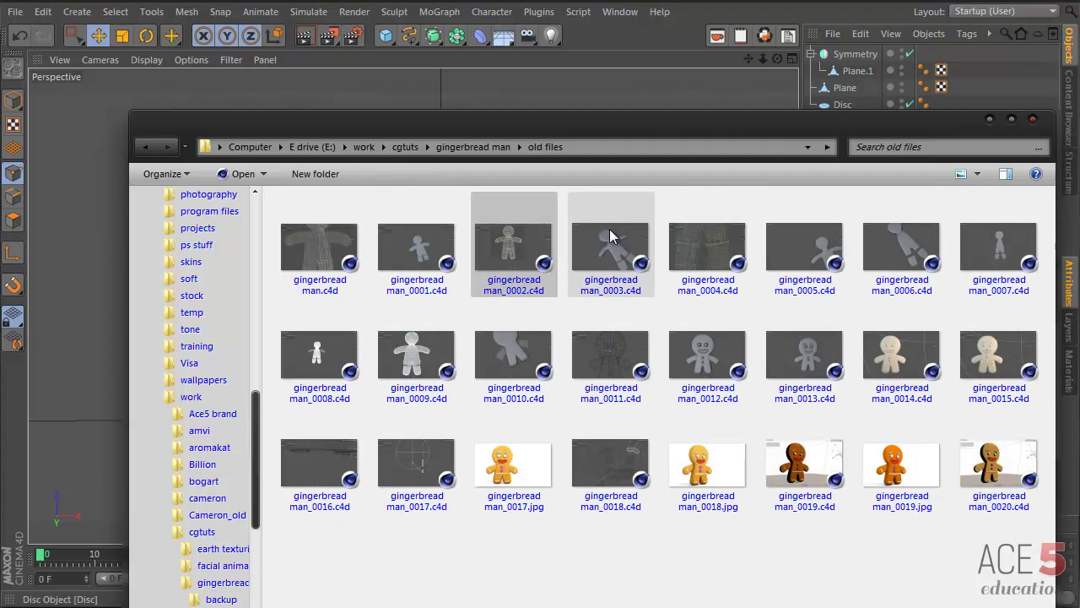
{"action": "left_click", "coordinate": [600, 243]}
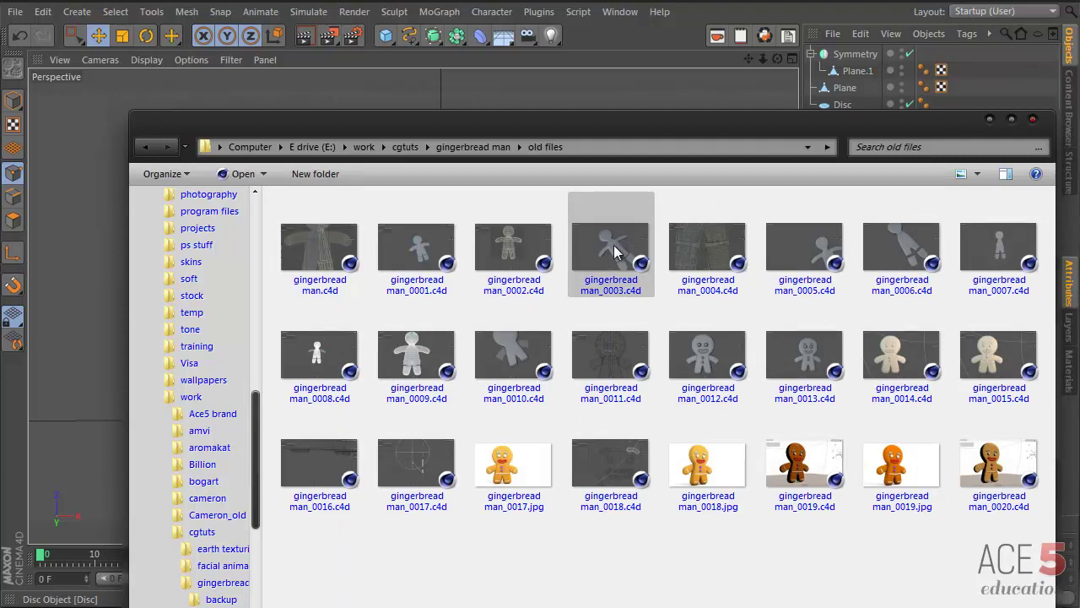
{"action": "left_click", "coordinate": [626, 3]}
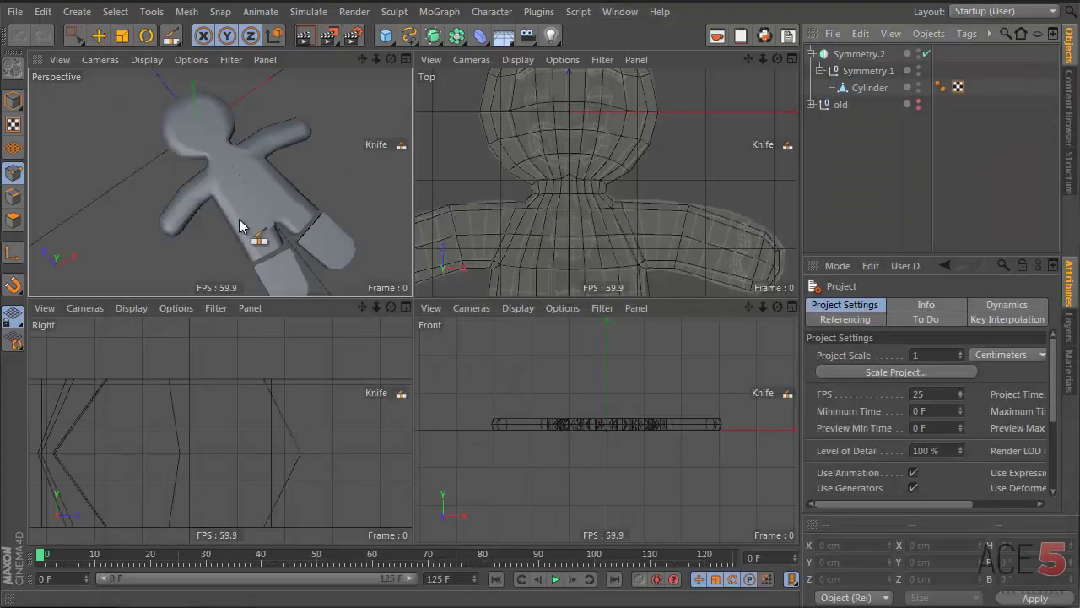
{"action": "left_click_drag", "start_coordinate": [239, 220], "coordinate": [310, 95], "text": "alt"}
{"action": "right_click_drag", "start_coordinate": [243, 236], "coordinate": [354, 231], "text": "alt"}
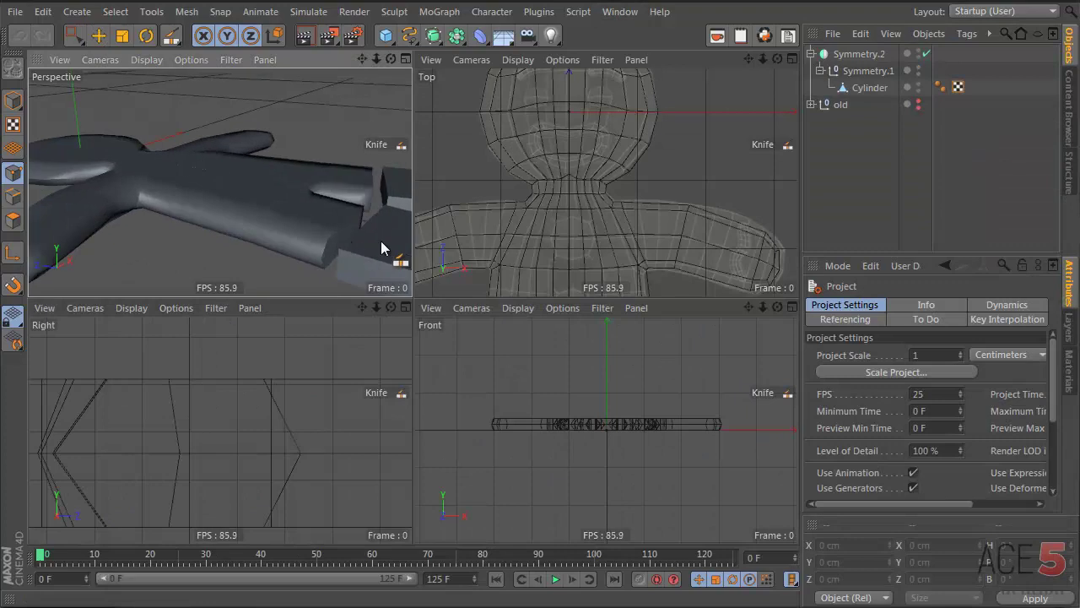
{"action": "key", "text": "space"}
{"action": "left_click", "coordinate": [303, 214]}
{"action": "right_click_drag", "start_coordinate": [301, 203], "coordinate": [265, 218], "text": "alt"}
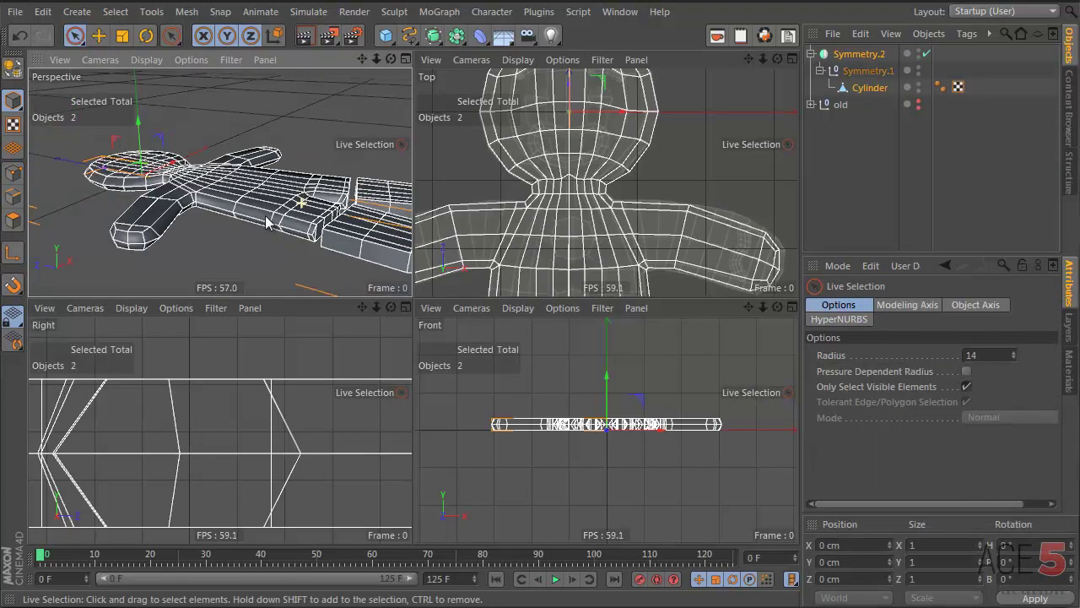
{"action": "mouse_move", "coordinate": [277, 199]}
{"action": "left_mouse_down", "text": "alt"}
{"action": "mouse_move", "coordinate": [358, 248]}
{"action": "mouse_move", "coordinate": [278, 242]}
{"action": "mouse_move", "coordinate": [292, 233]}
{"action": "mouse_move", "coordinate": [273, 248]}
{"action": "mouse_move", "coordinate": [297, 223]}
{"action": "mouse_move", "coordinate": [139, 282]}
{"action": "left_mouse_up", "text": "alt"}
{"action": "middle_click_drag", "start_coordinate": [304, 159], "coordinate": [238, 172], "text": "alt"}
{"action": "scroll", "coordinate": [238, 172], "scroll_direction": "down", "scroll_amount": 2}
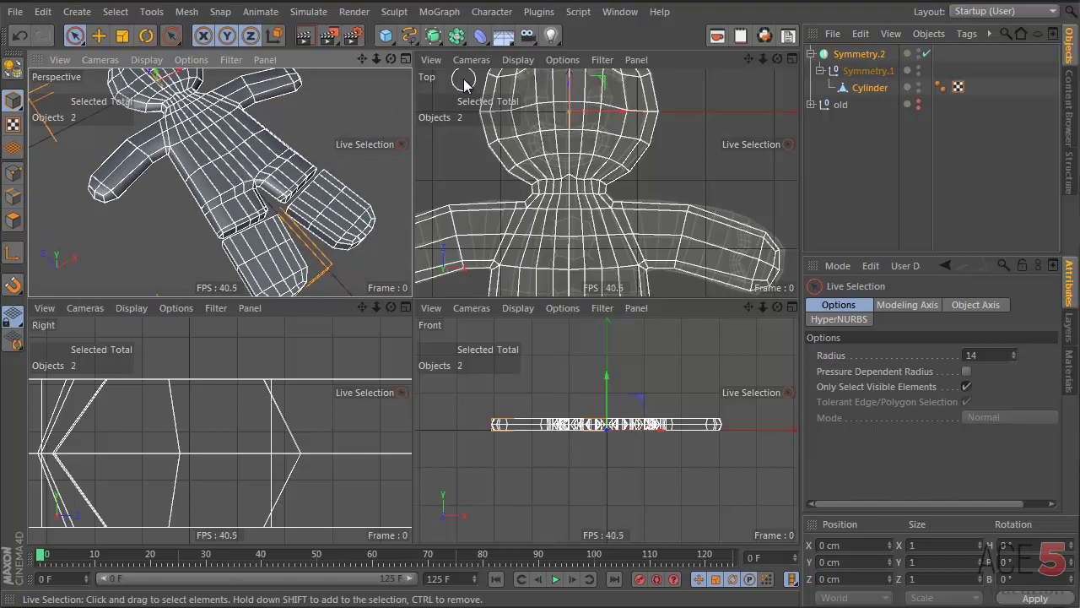
Open gingerbread man_0010.c4d from the old files folder and select the Cylinder under the body HyperNURBS to examine its mesh.
{"action": "key", "text": "alt+Tab"}
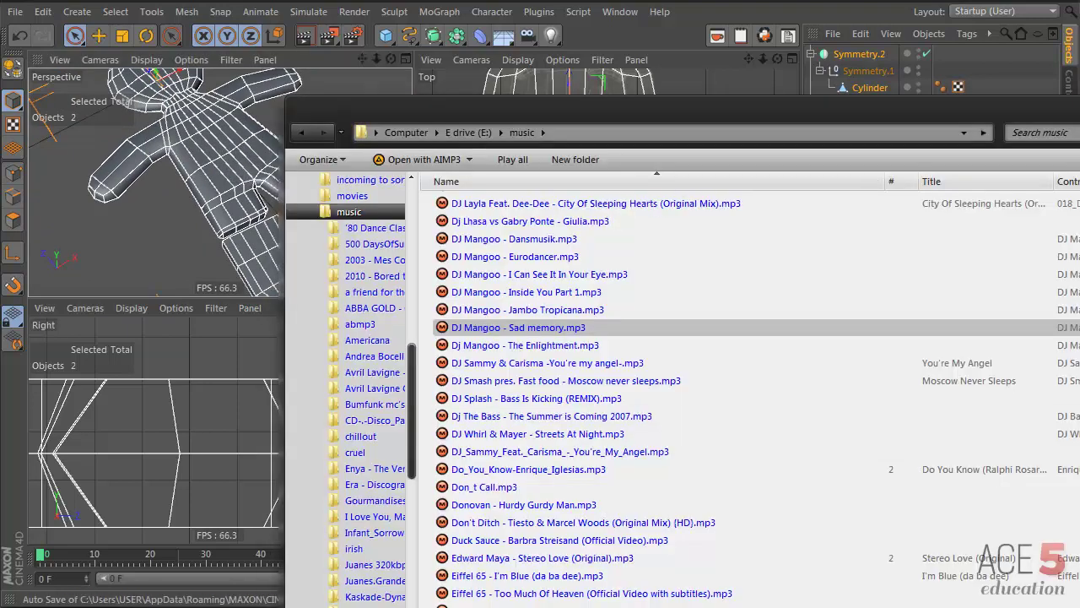
{"action": "key", "text": "alt+Tab"}
{"action": "key", "text": "alt+Tab"}
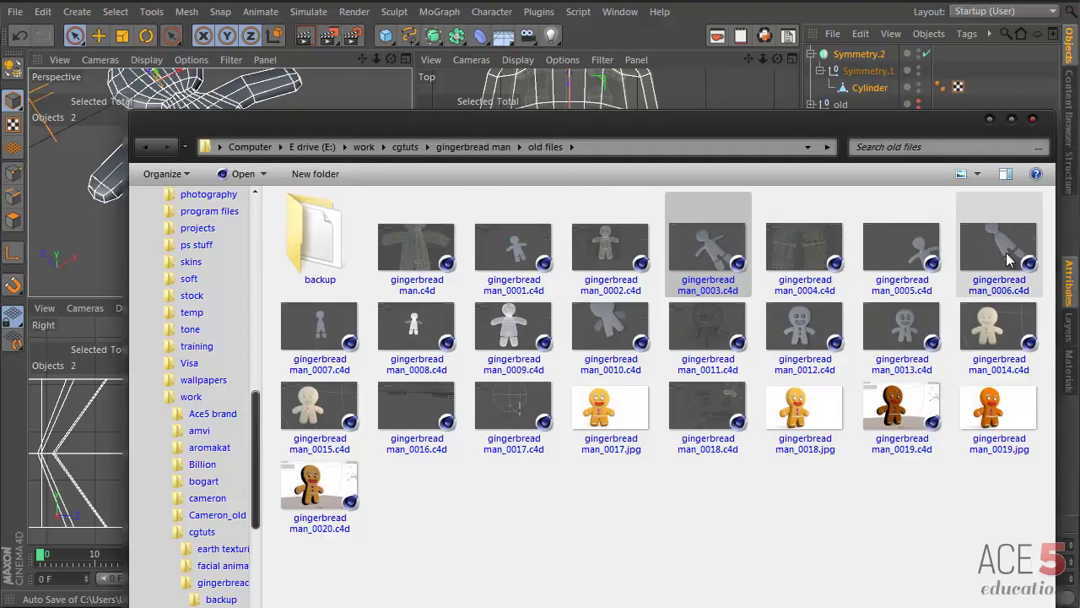
{"action": "double_click", "coordinate": [622, 321]}
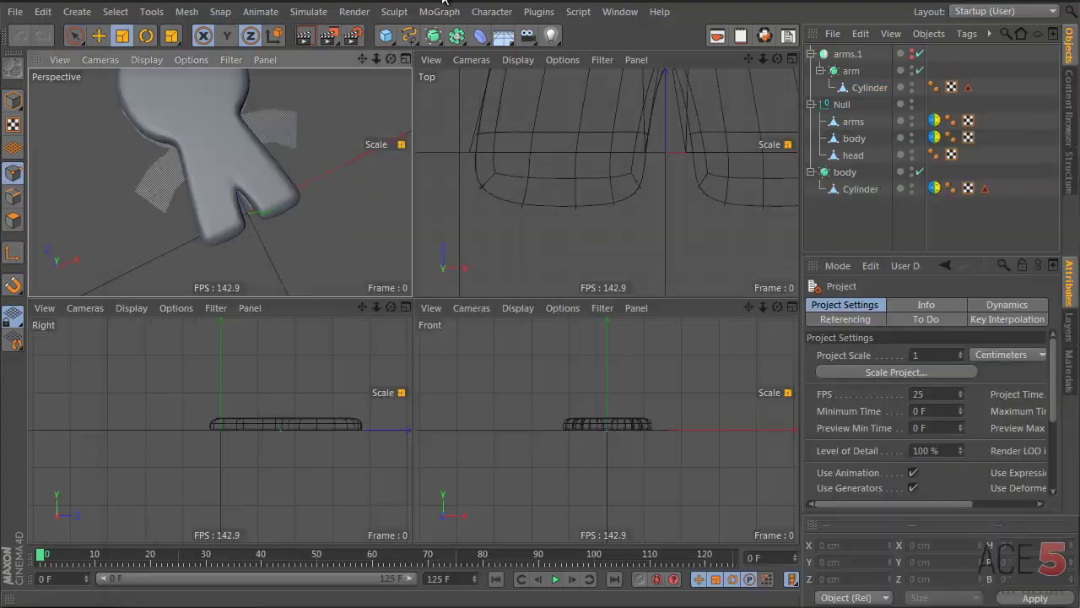
{"action": "left_click", "coordinate": [197, 101]}
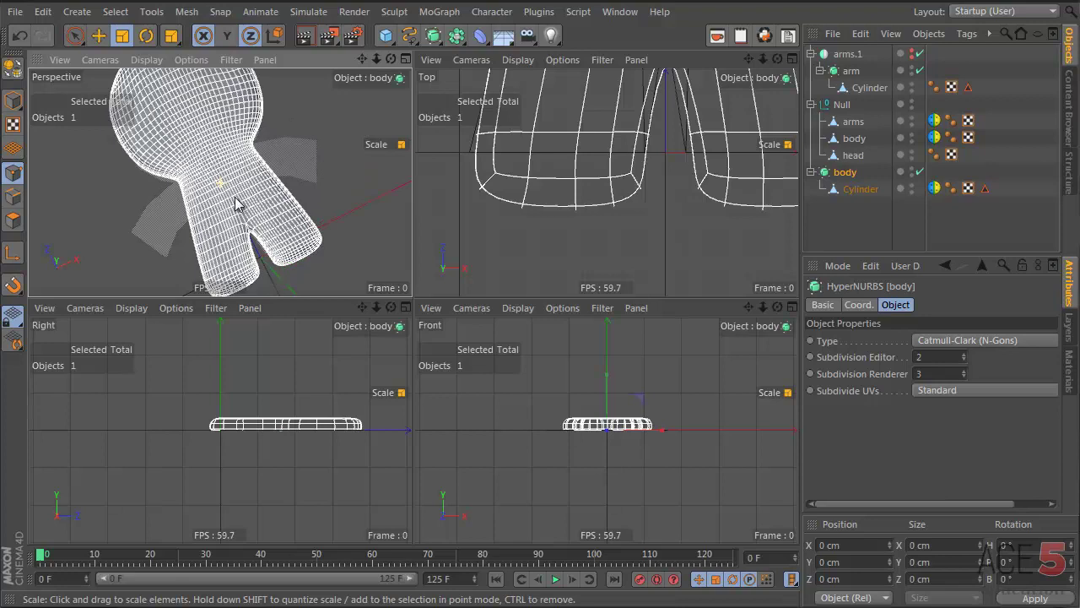
{"action": "left_click", "coordinate": [860, 189]}
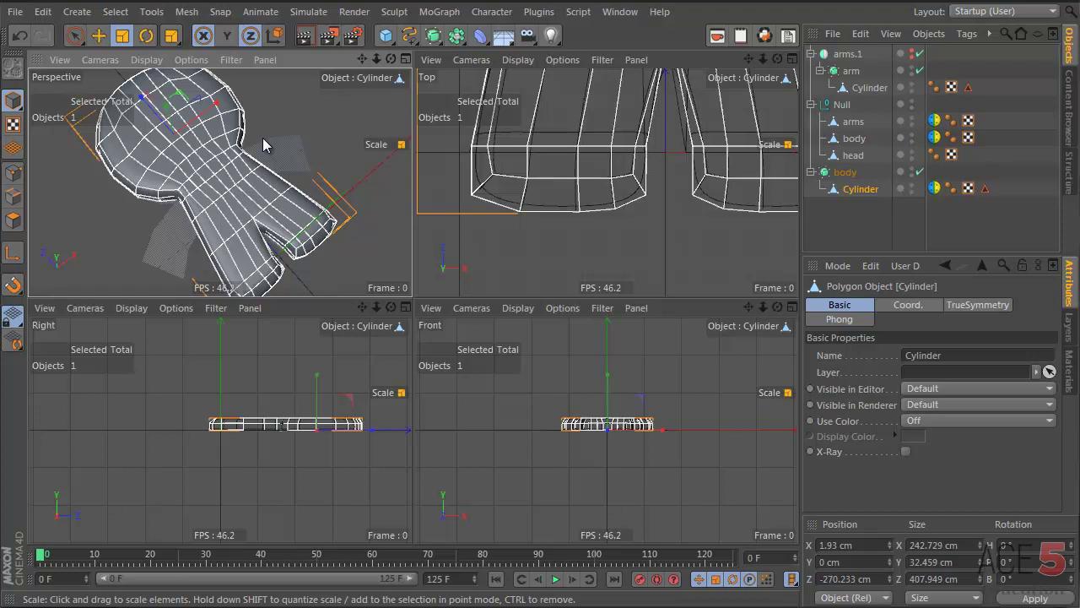
View the render gingerbread man_0018.jpg from the old files folder, close it, and open splash.jpg in the gingerbread man folder.
{"action": "key", "text": "alt+Tab"}
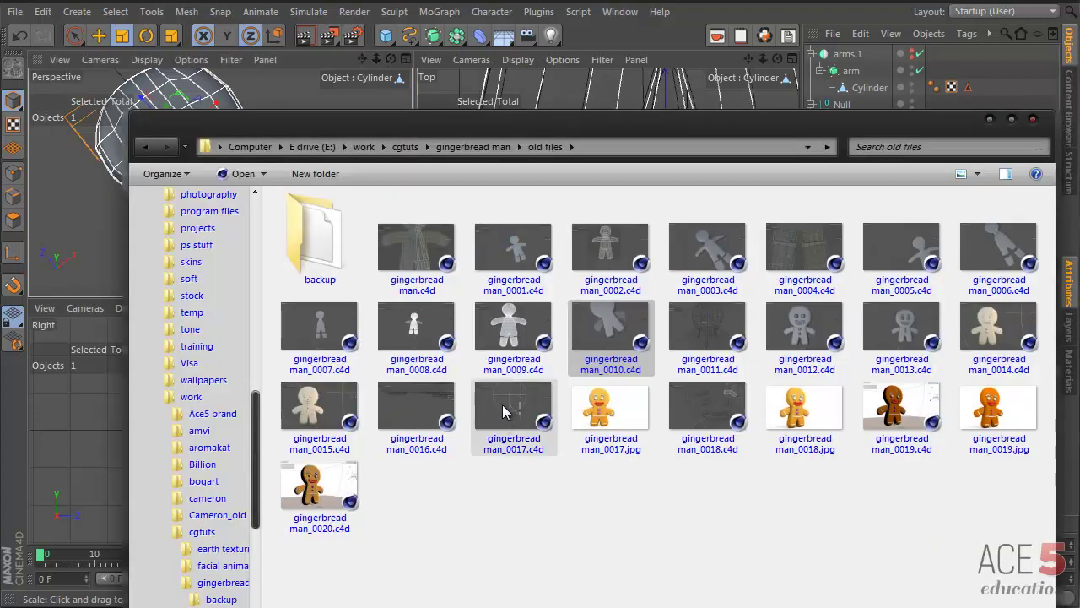
{"action": "left_click", "coordinate": [610, 411]}
{"action": "left_click", "coordinate": [829, 407]}
{"action": "double_click", "coordinate": [828, 422]}
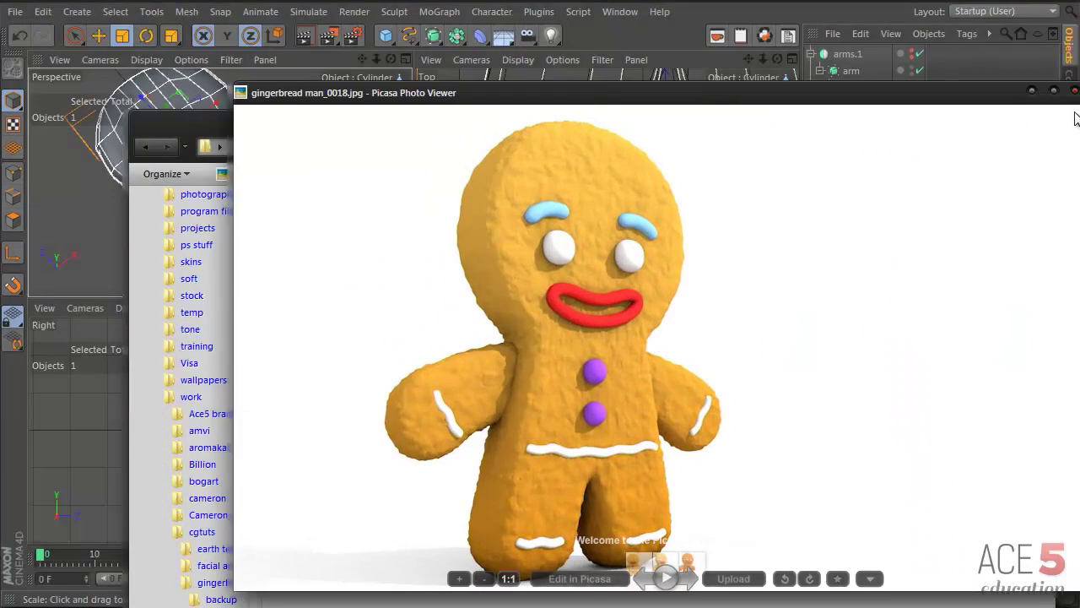
{"action": "key", "text": "Escape"}
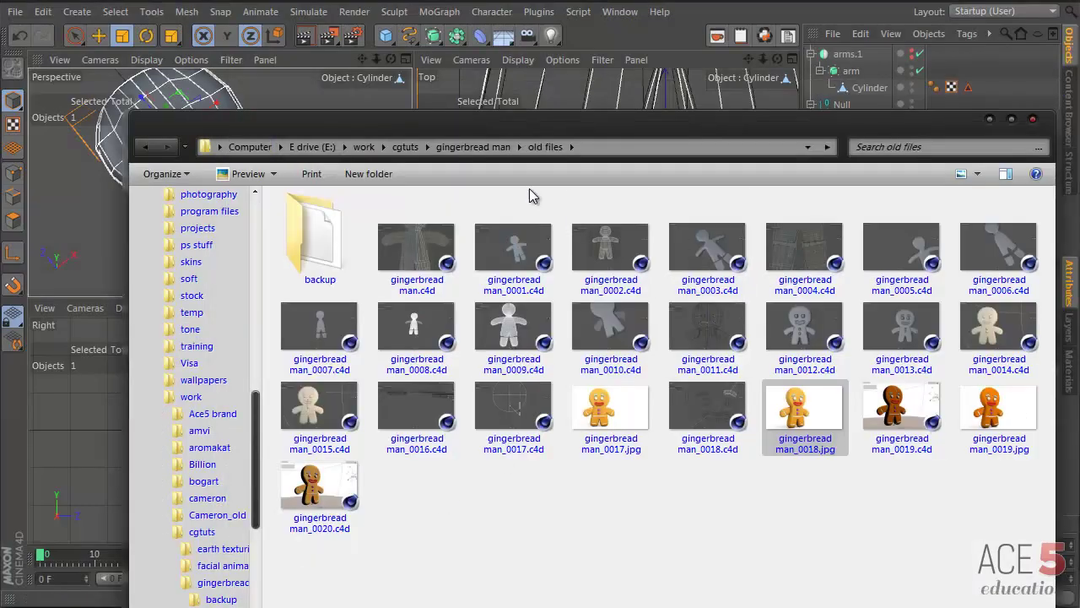
{"action": "left_click", "coordinate": [474, 147]}
{"action": "double_click", "coordinate": [791, 375]}
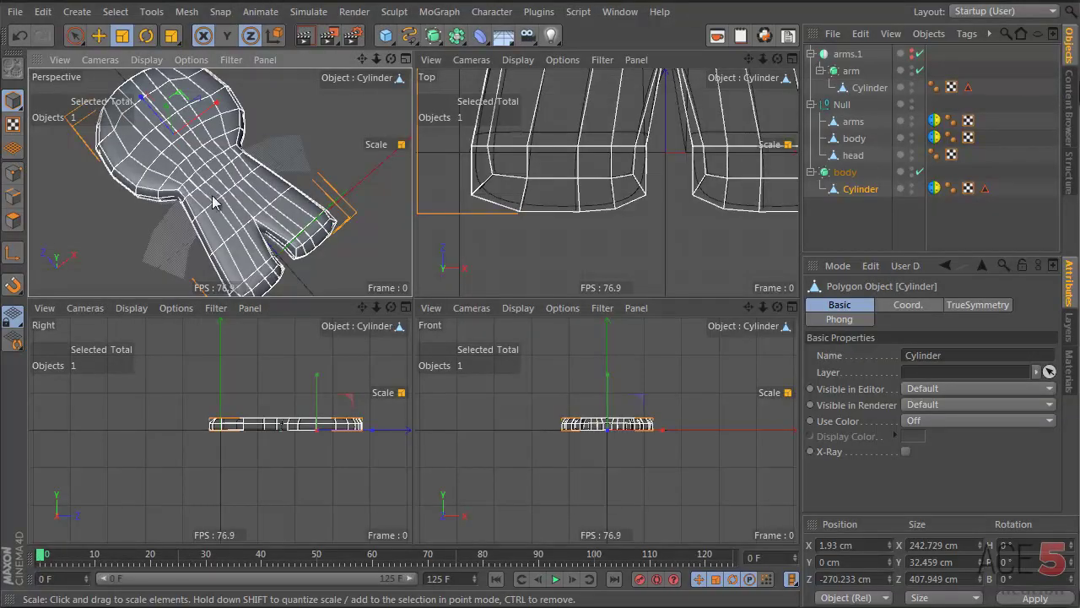
Move the body mesh aside along X, select the flat proportion planes beneath it one by one, and undo these changes.
{"action": "key", "text": "e"}
{"action": "left_click_drag", "start_coordinate": [206, 114], "coordinate": [384, 16]}
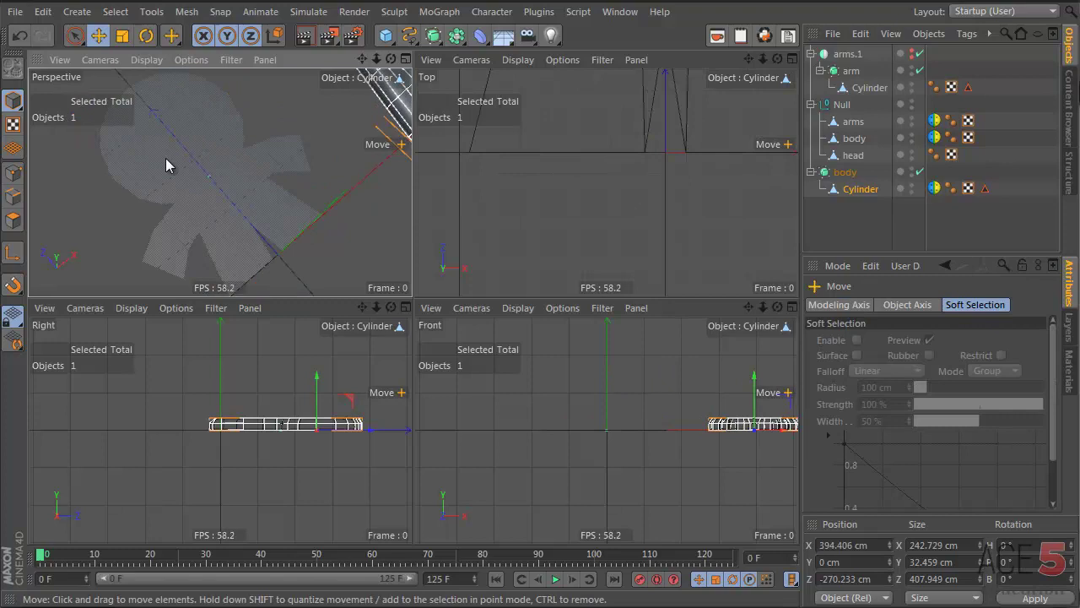
{"action": "left_click", "coordinate": [180, 87]}
{"action": "left_click", "coordinate": [236, 223]}
{"action": "left_click", "coordinate": [180, 221]}
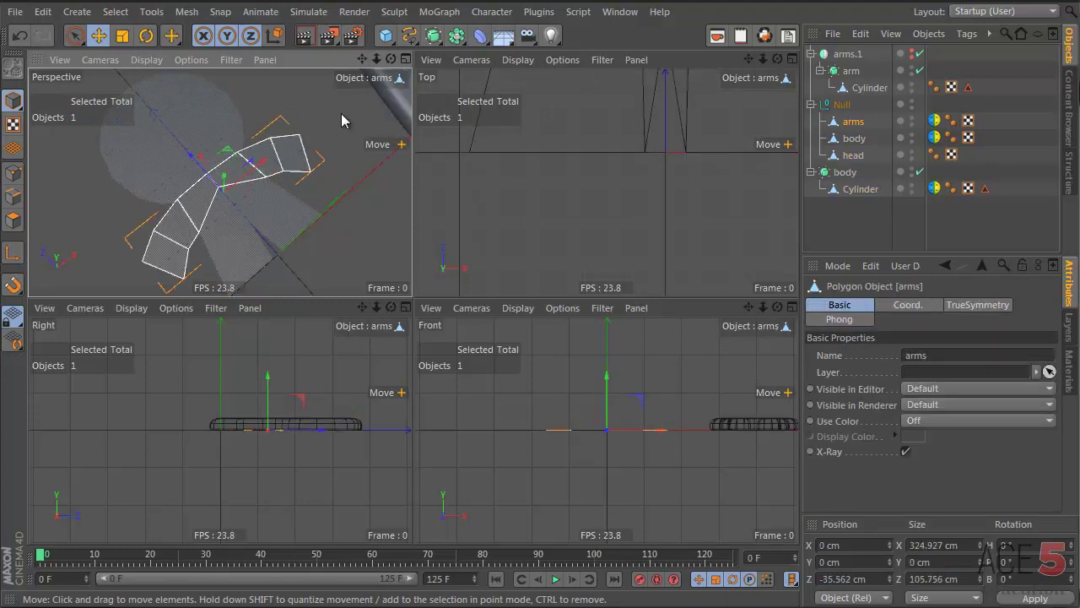
{"action": "key", "text": "ctrl+z"}
{"action": "key", "text": "ctrl+z"}
{"action": "key", "text": "ctrl+z"}
{"action": "key", "text": "ctrl+z"}
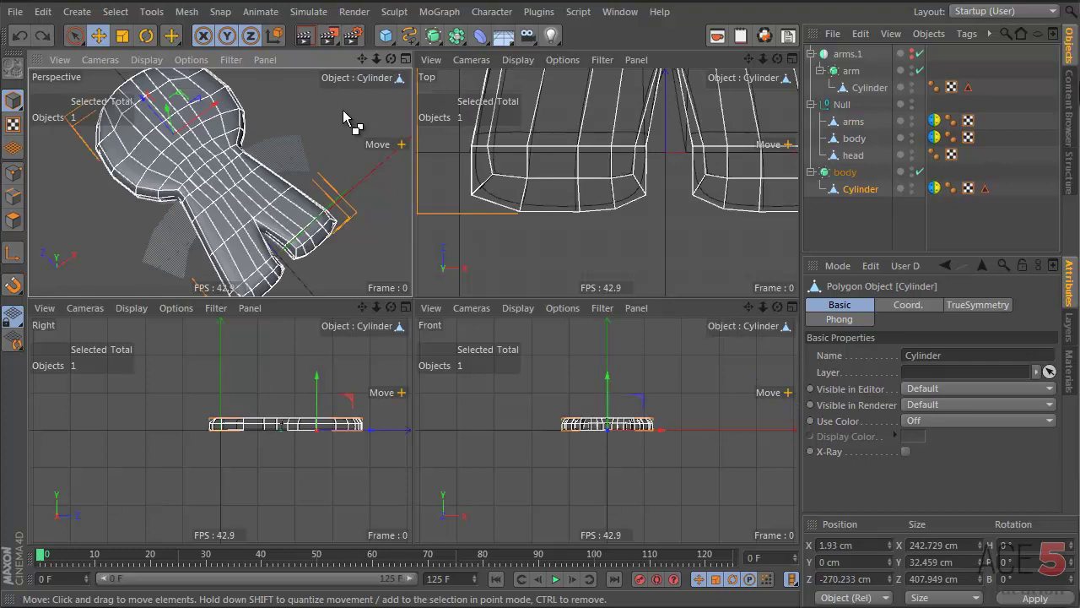
Close the gingerbread man_0010.c4d, gingerbread man_0003.c4d and Untitled 2 projects without saving.
{"action": "key", "text": "ctrl+F4"}
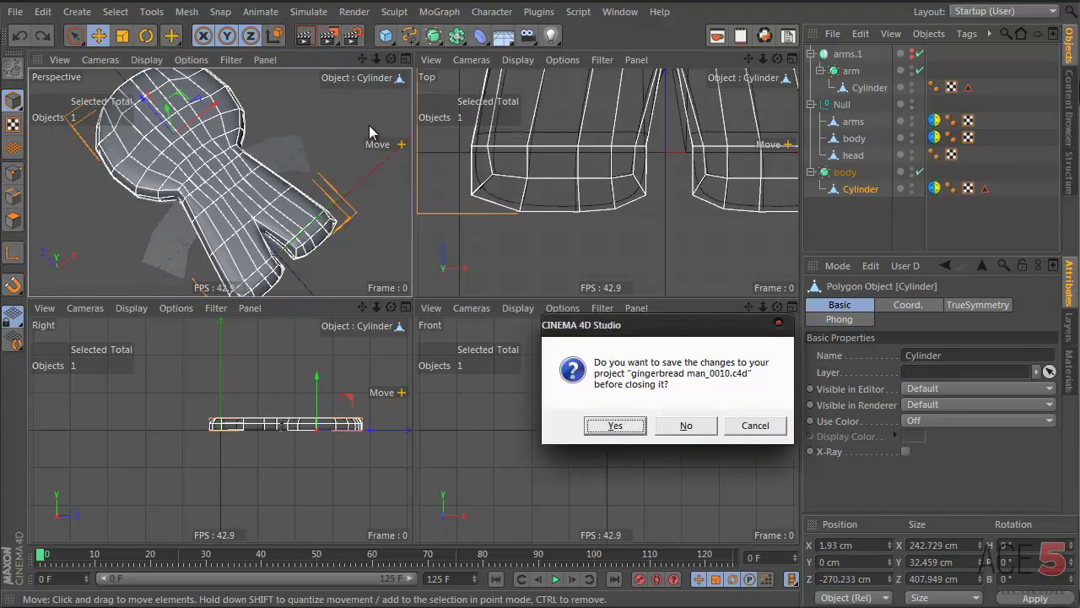
{"action": "left_click", "coordinate": [694, 424]}
{"action": "key", "text": "ctrl+F4"}
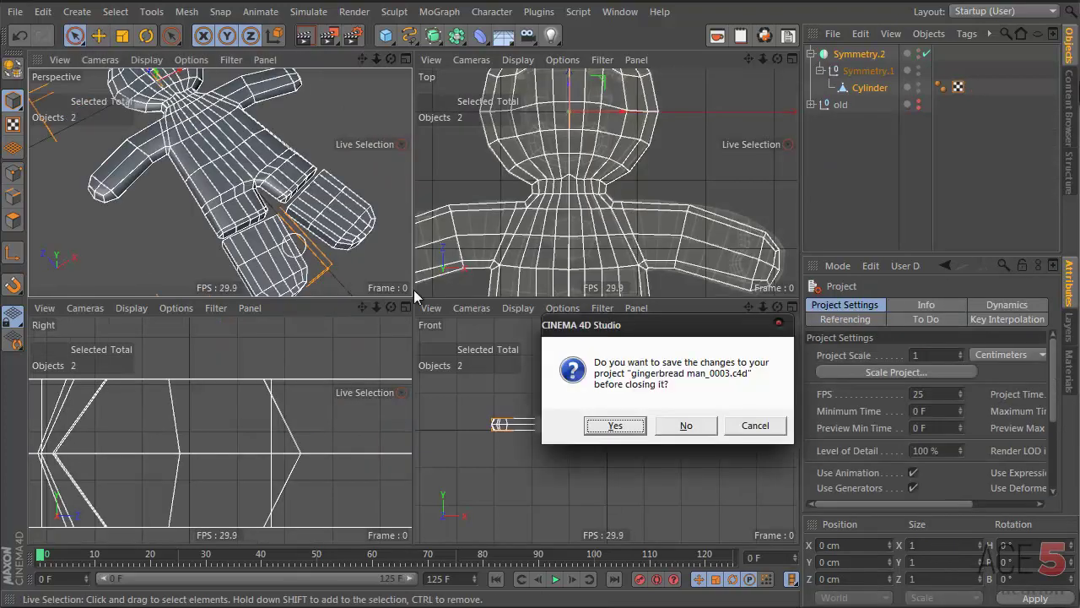
{"action": "left_click", "coordinate": [683, 423]}
{"action": "key", "text": "ctrl+F4"}
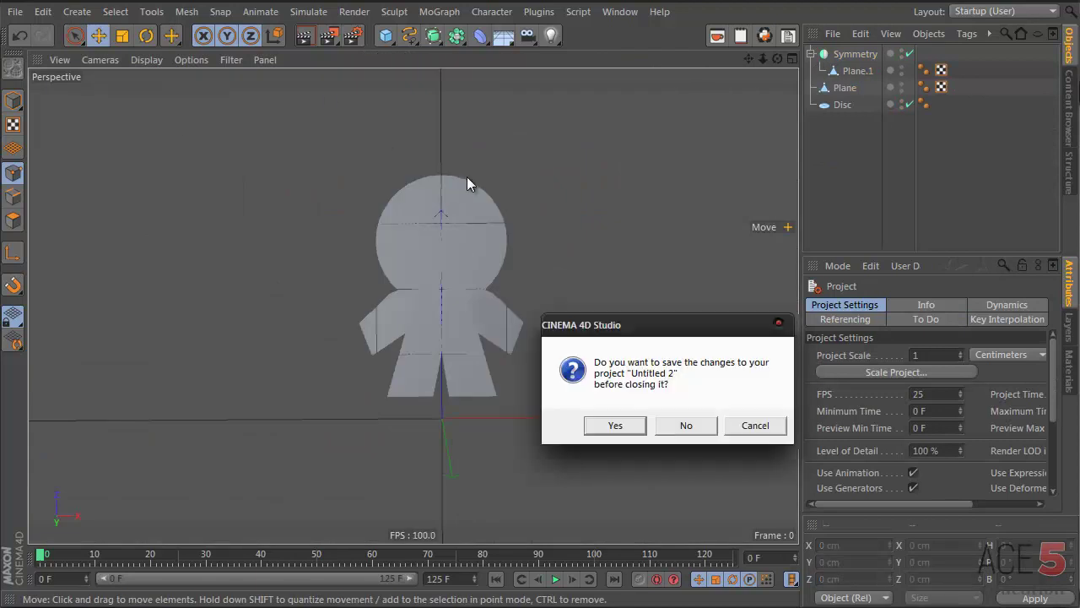
{"action": "left_click", "coordinate": [686, 424]}
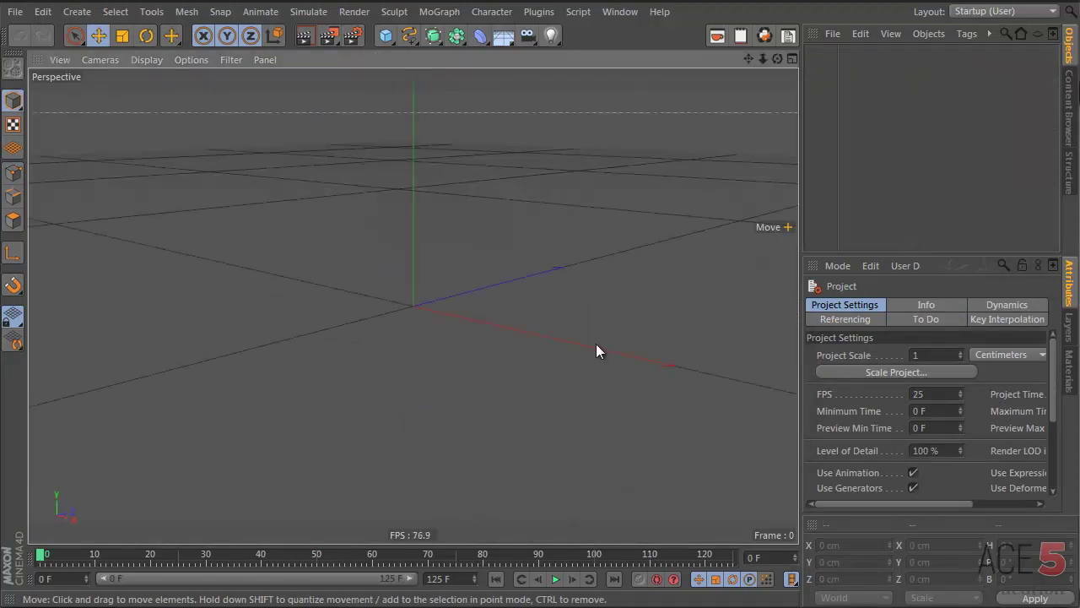
Open gingerbread man_0022.c4d from the gingerbread man folder and maximize its perspective view.
{"action": "left_click", "coordinate": [612, 606]}
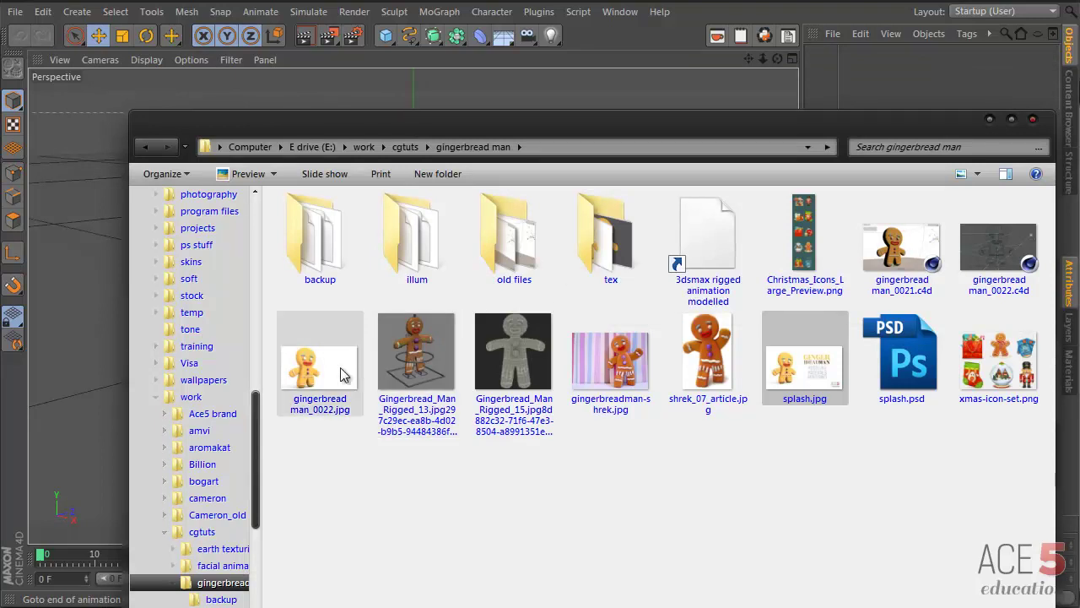
{"action": "double_click", "coordinate": [1013, 258]}
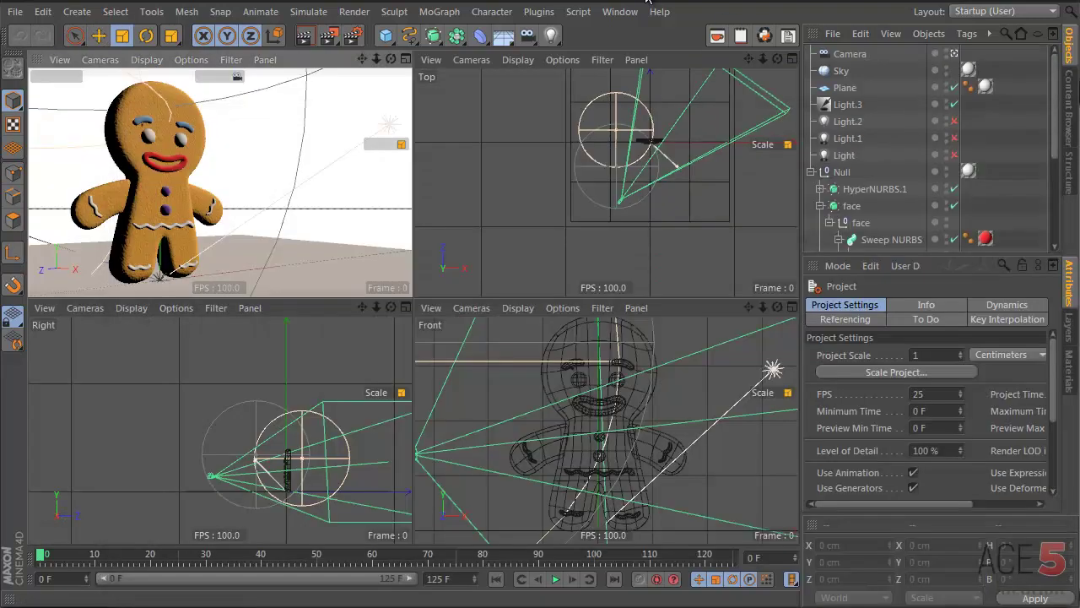
{"action": "middle_click", "coordinate": [201, 152]}
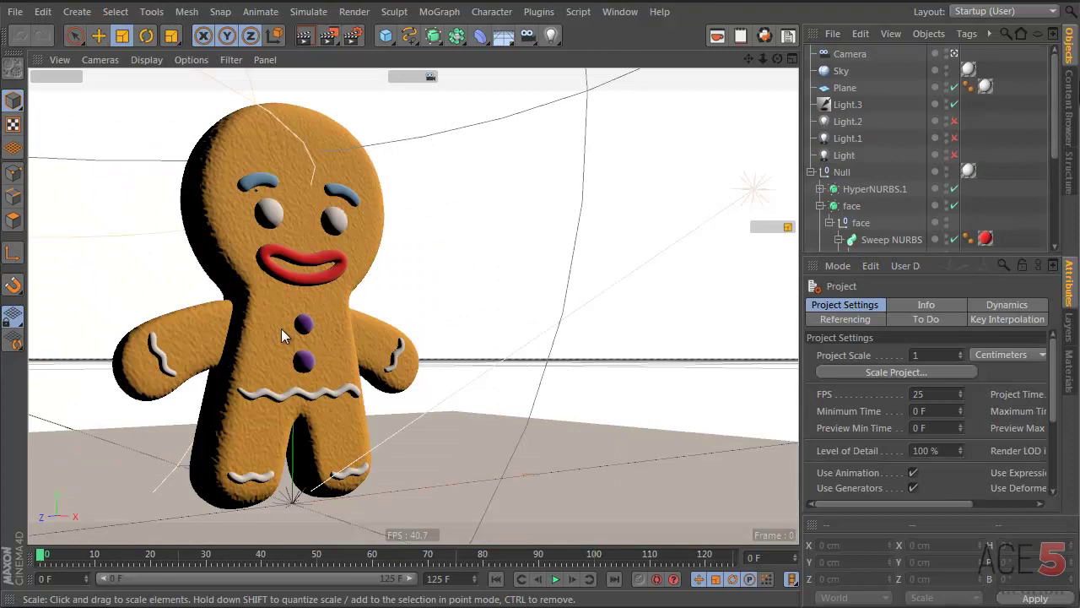